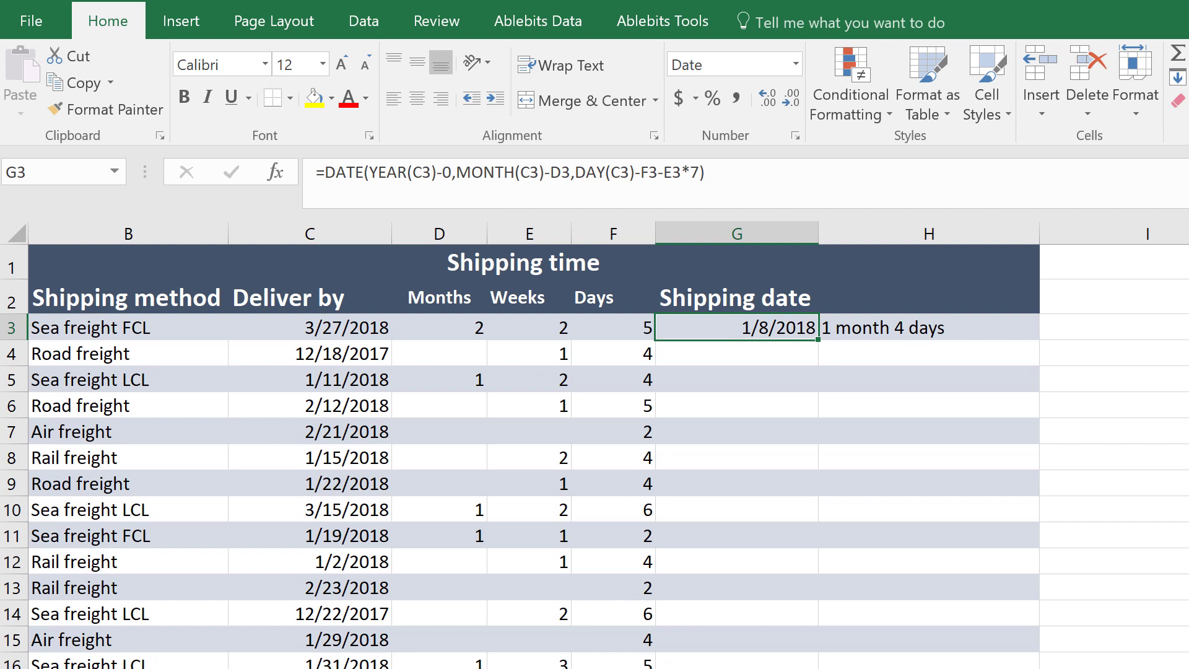
- Delete the example results in H3 and G3 so the Shipping date row is blank
left_click(918, 327)
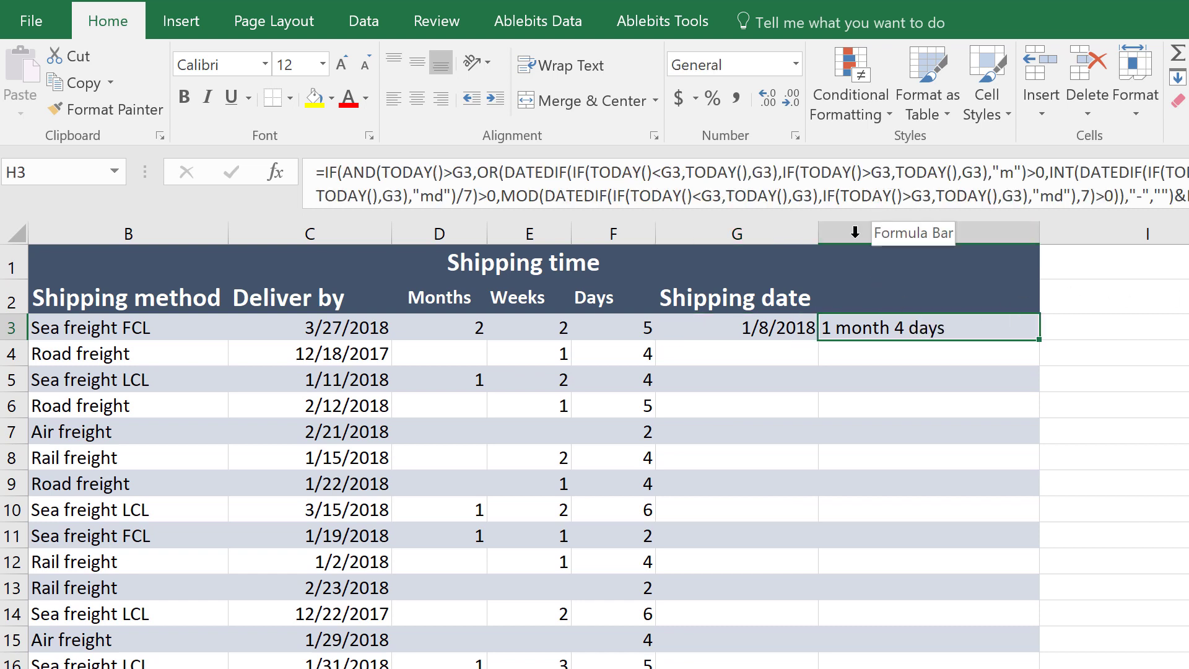
left_click(781, 326)
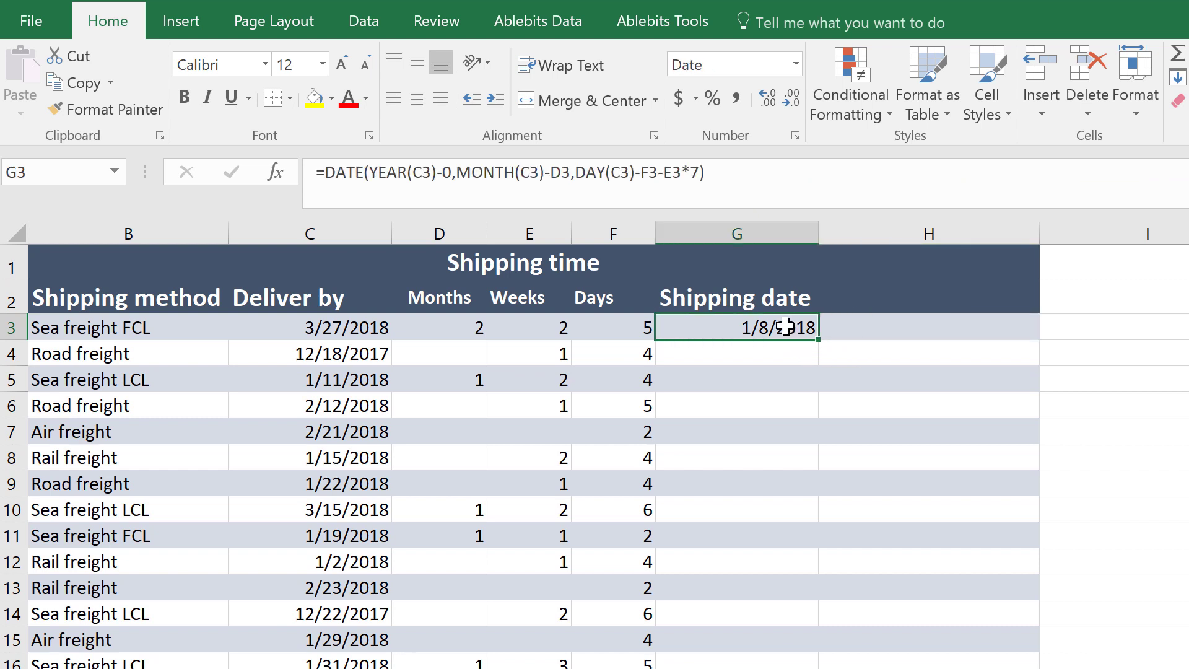
key("Delete")
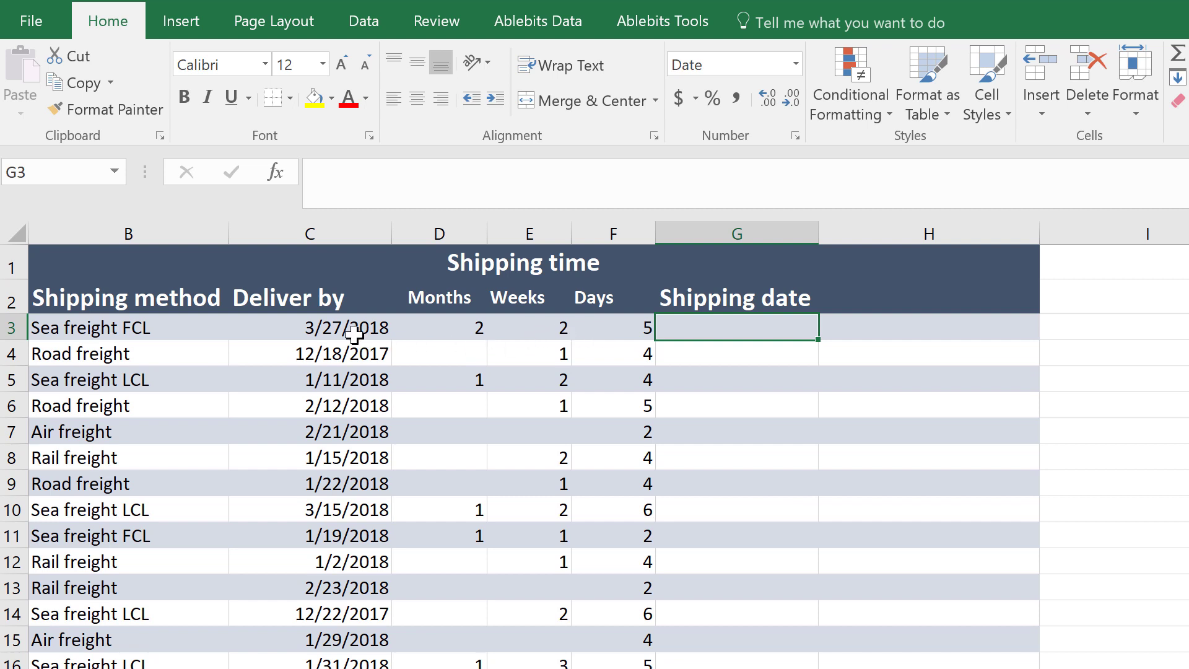
- Launch the Ablebits Date & Time Wizard on the Subtract tab and start choosing the date from a cell
left_click(661, 25)
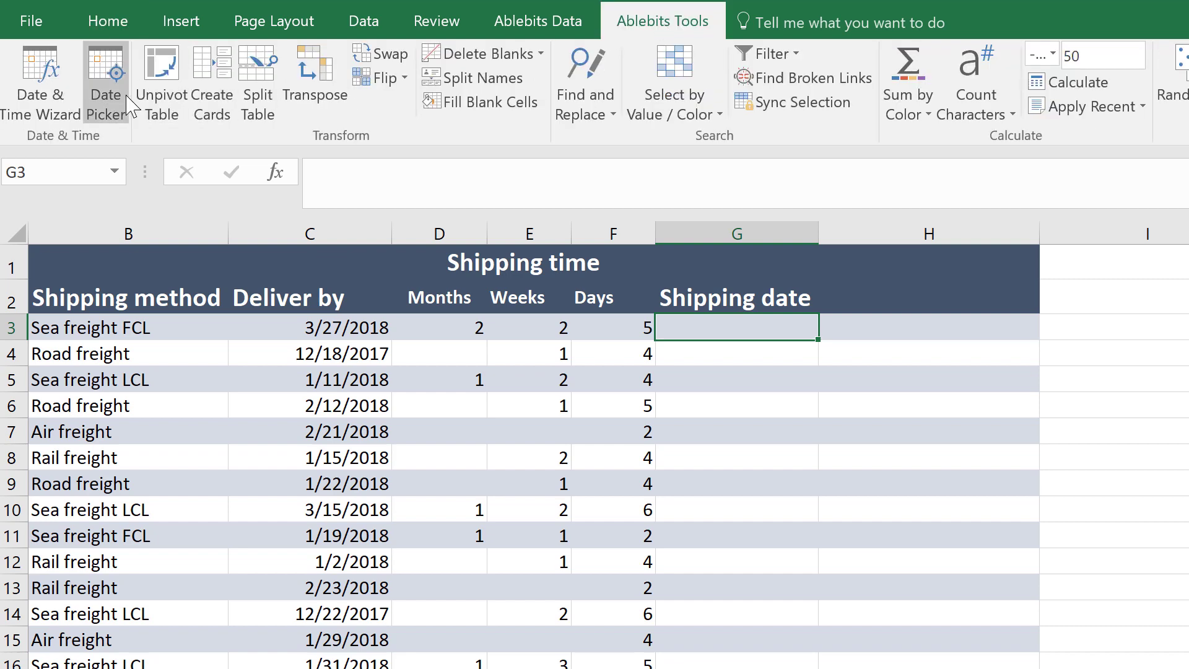
left_click(38, 87)
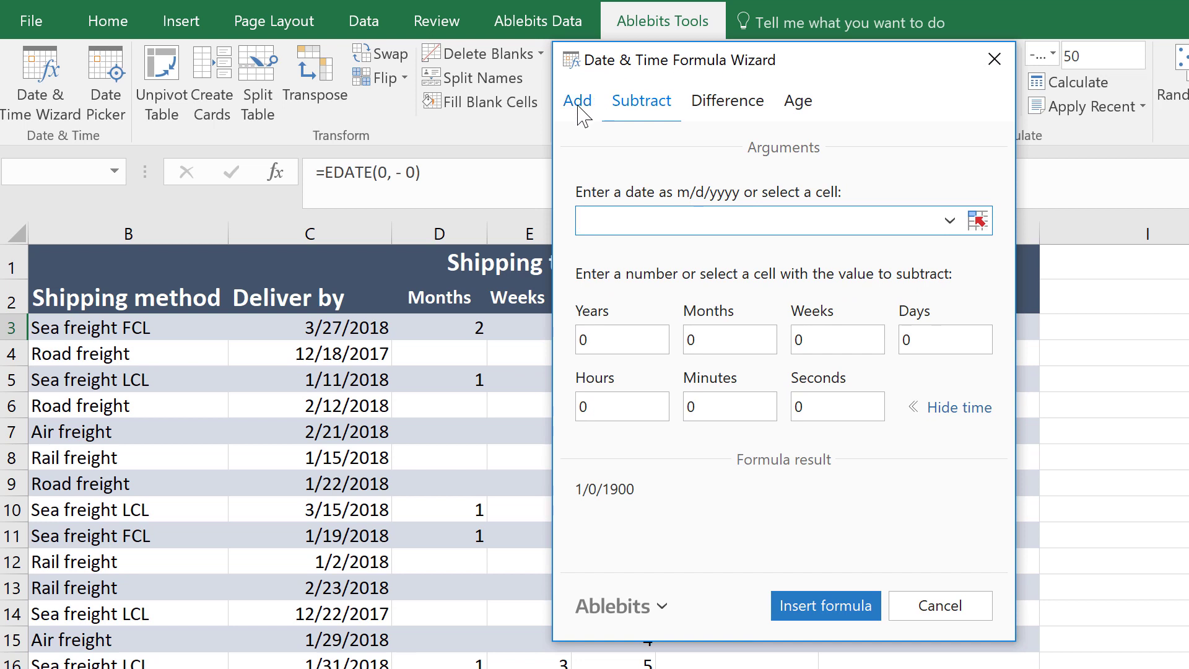
left_click(579, 106)
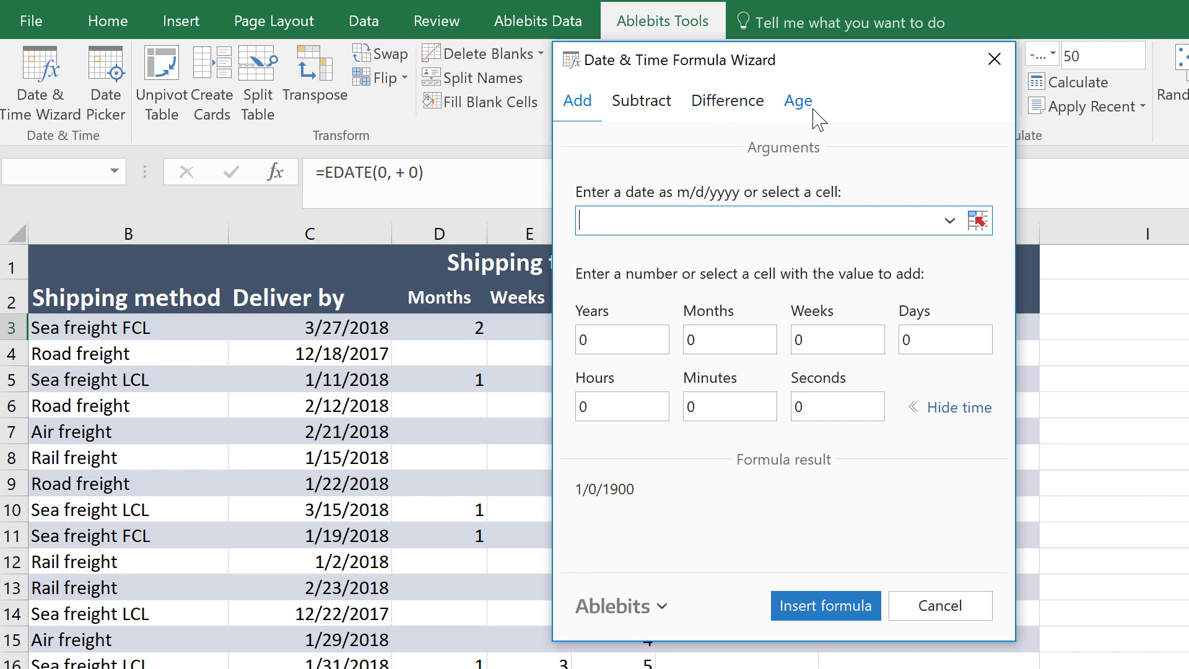
left_click(644, 104)
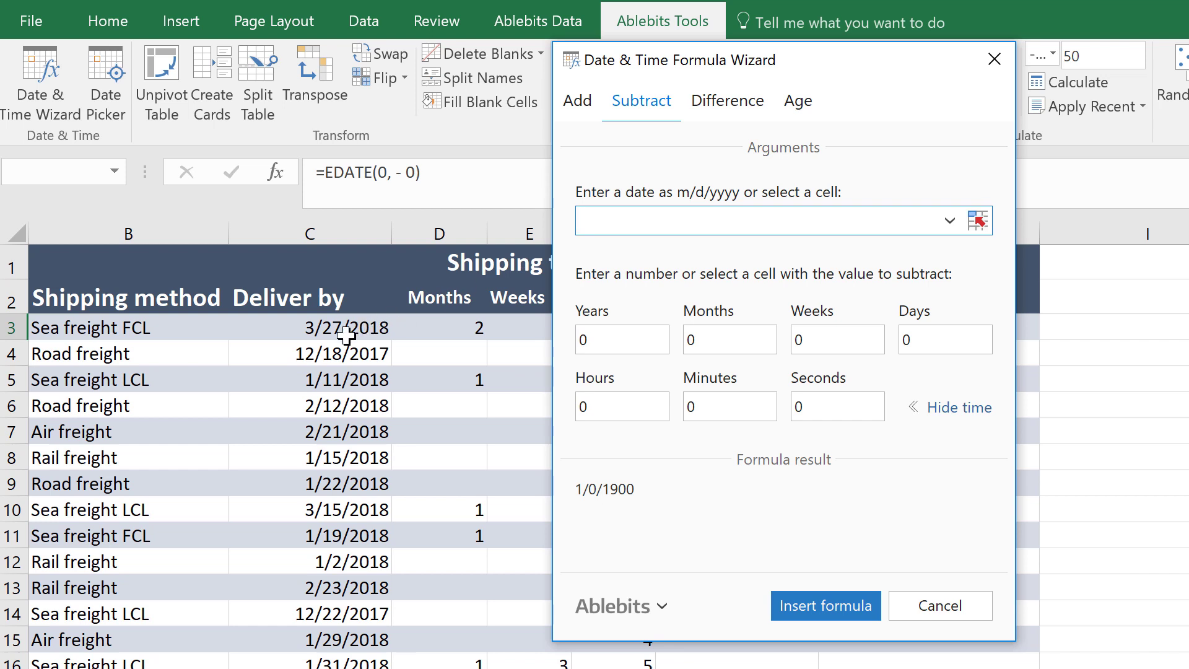
left_click(950, 221)
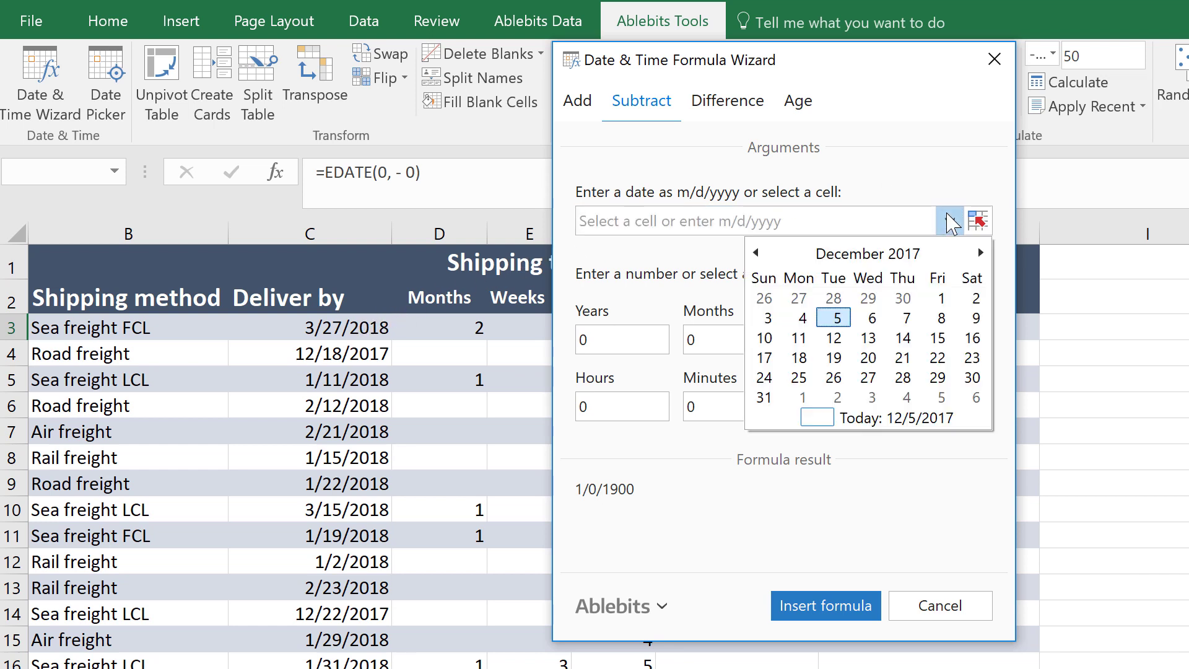
left_click(712, 222)
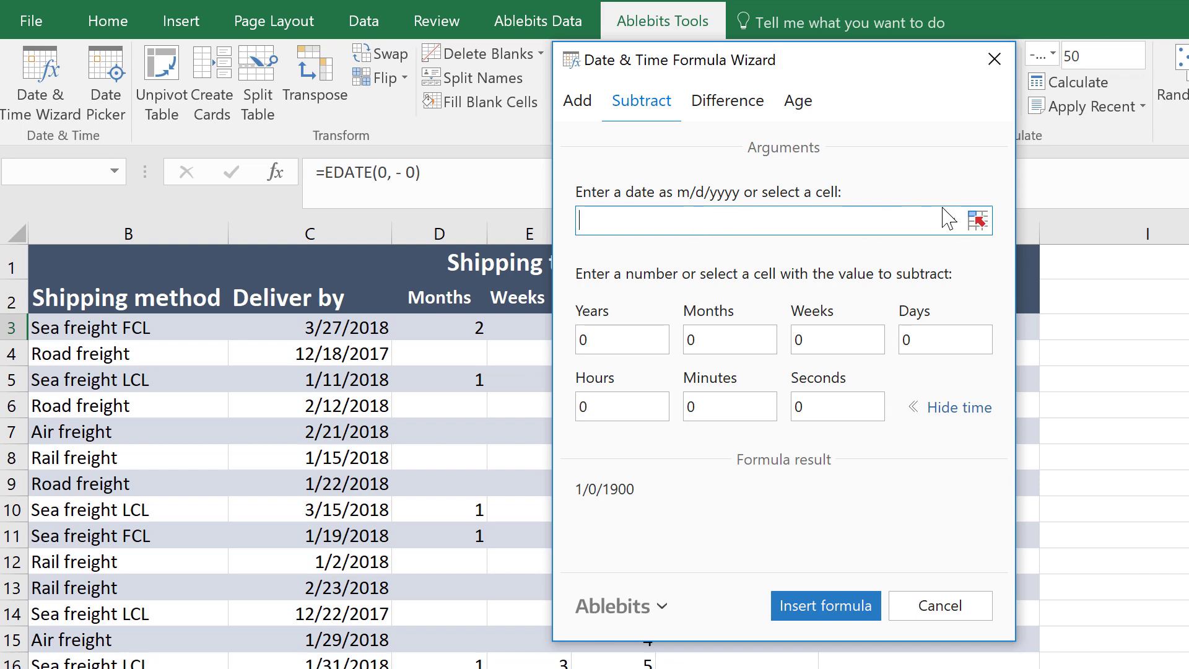
left_click(978, 221)
- Use C3 as the date, clear the Years field and set Months to D3
left_click(375, 327)
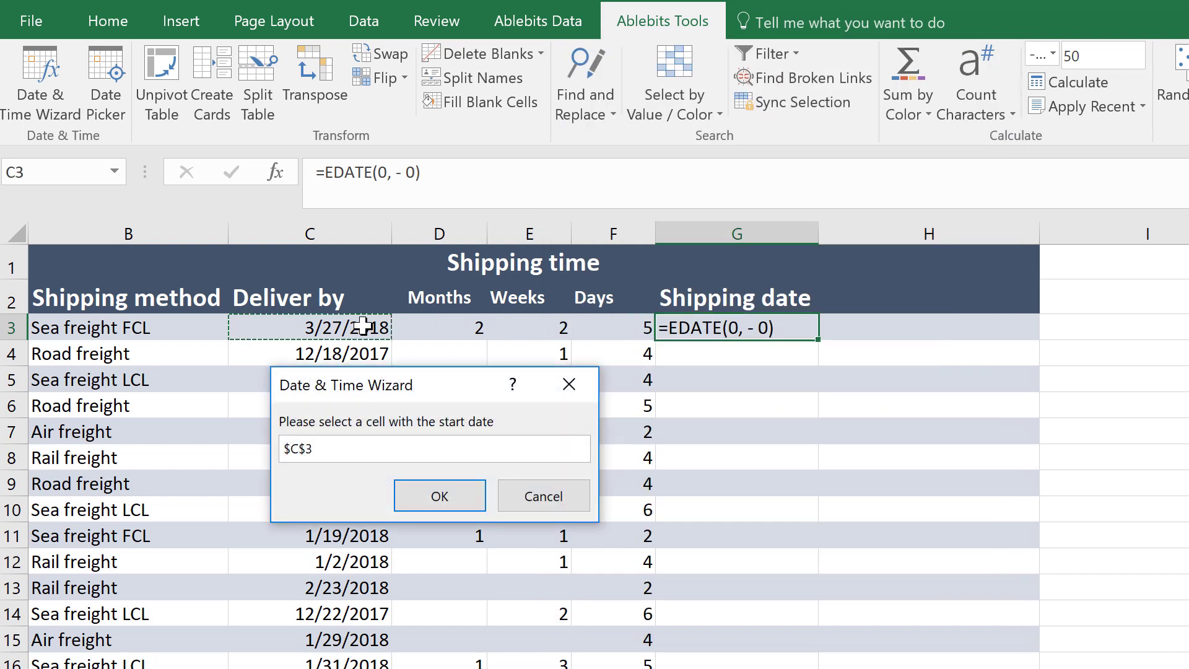
left_click(460, 497)
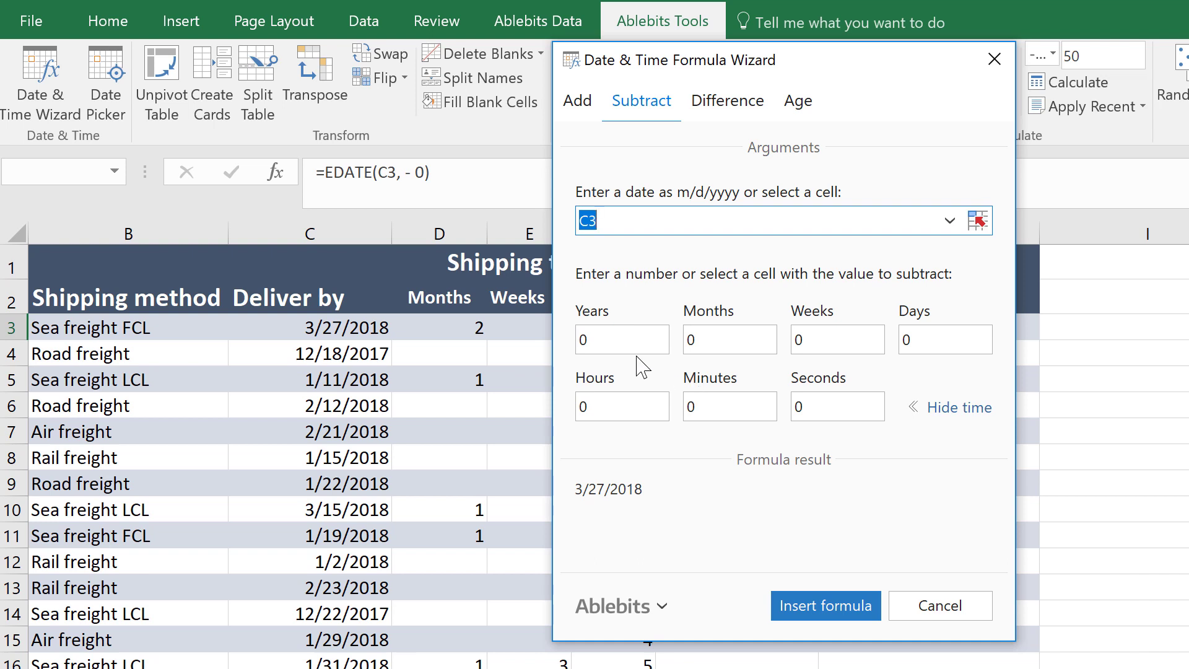
left_click(626, 340)
left_click(366, 376)
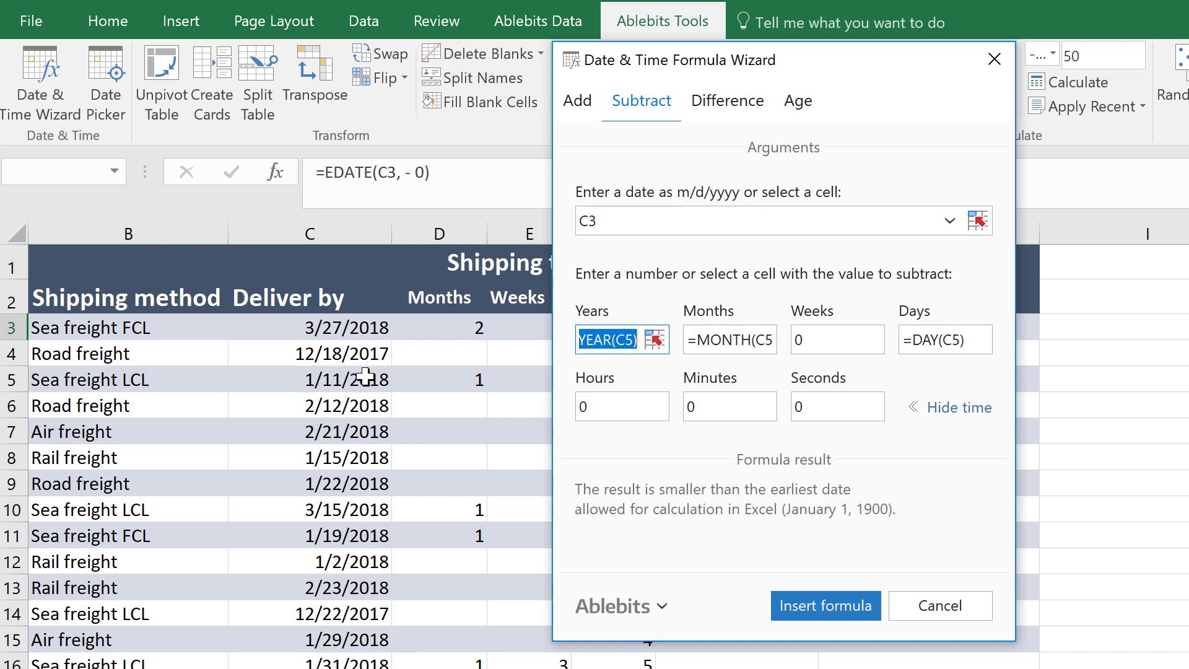
key("BackSpace")
left_click(692, 340)
key("BackSpace")
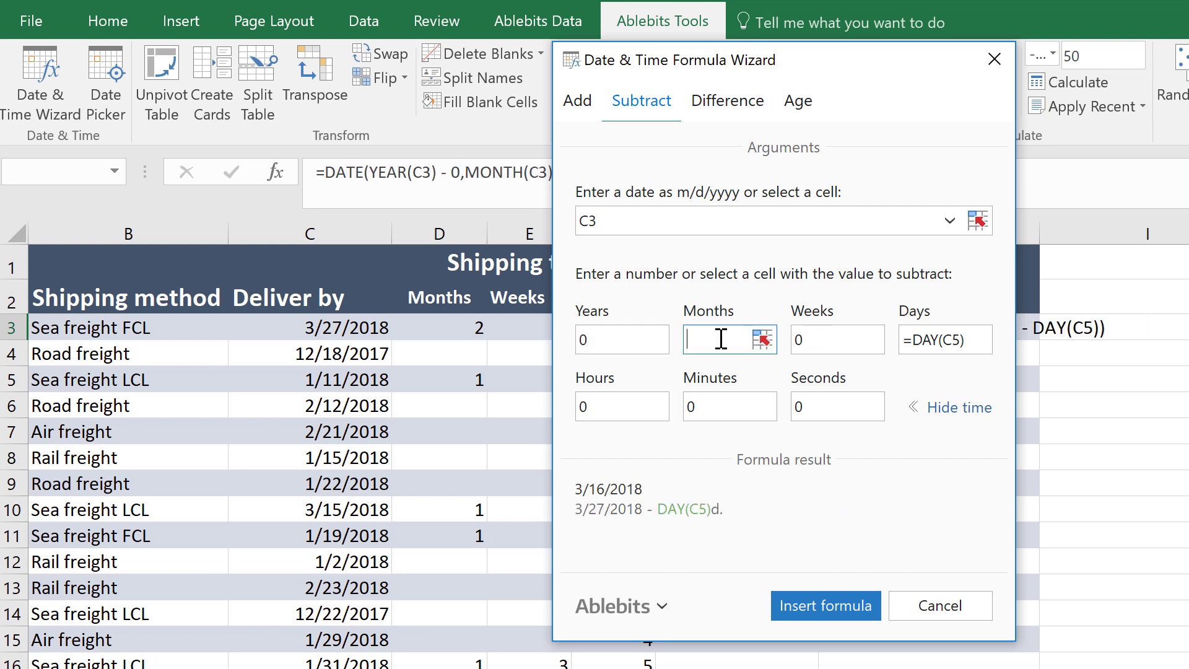
left_click(456, 328)
- Set Weeks to E3 and replace the Days reference with F3
left_click(824, 340)
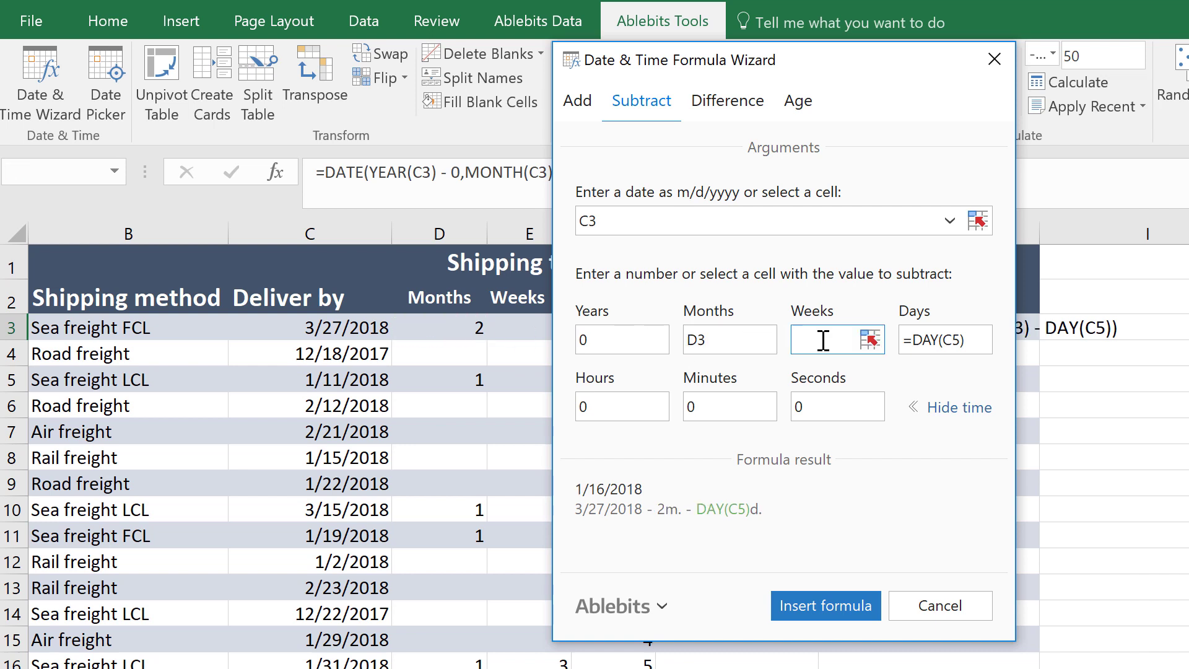
type("E3")
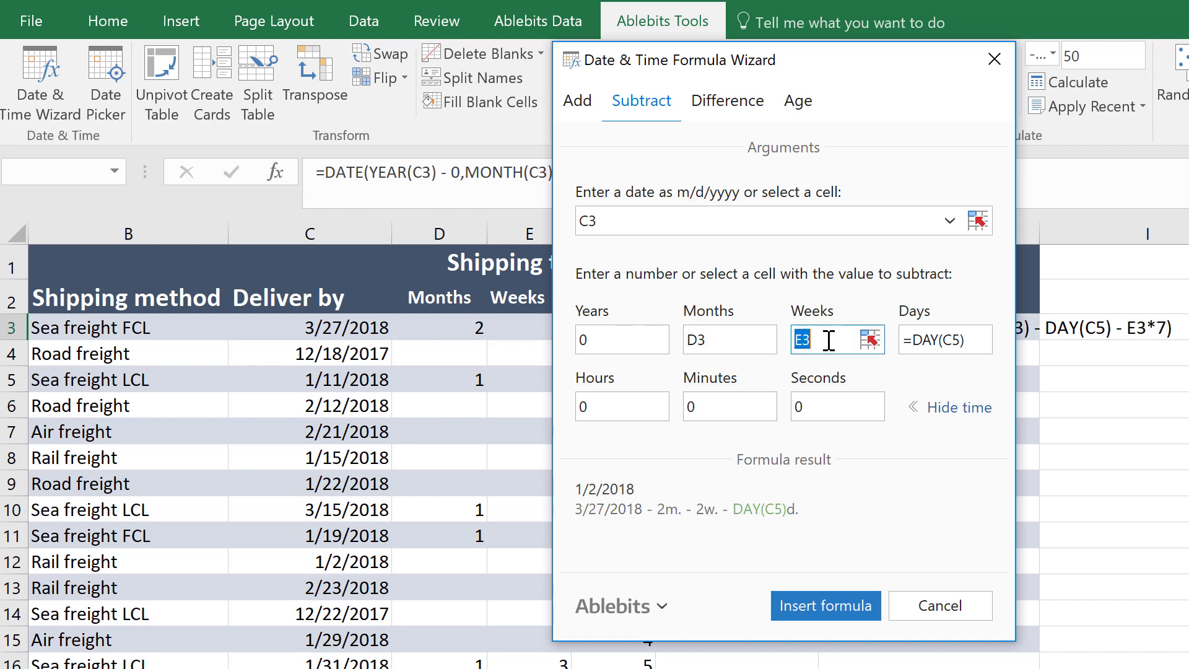
left_click(905, 340)
key("BackSpace")
type("F")
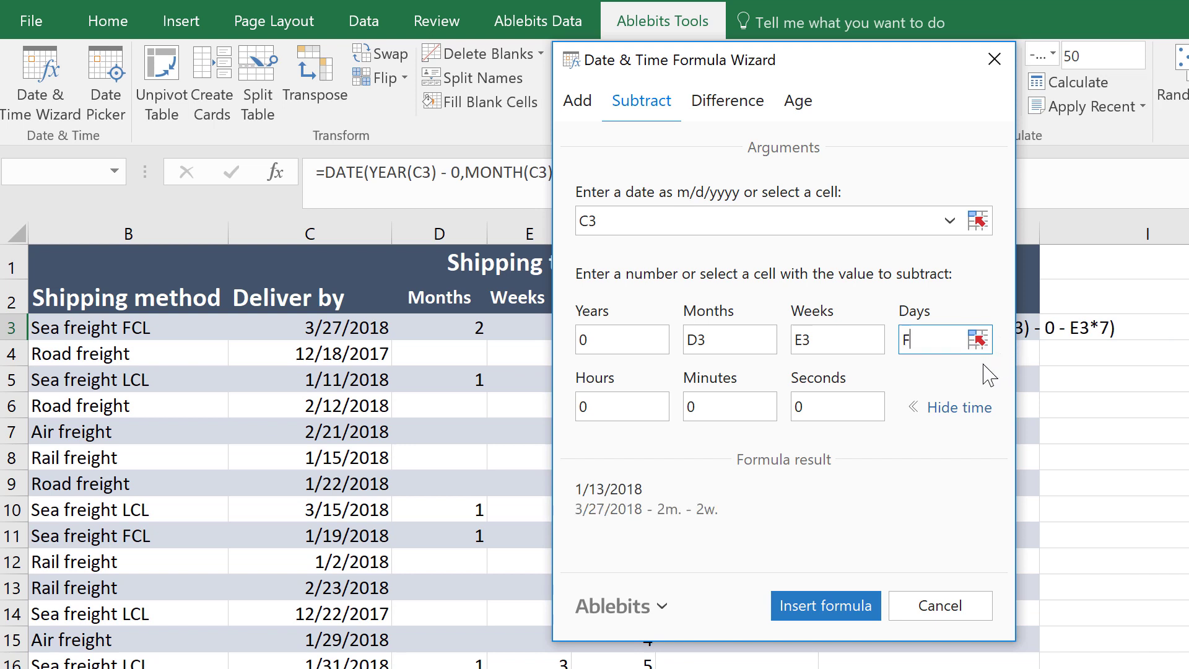
type("3")
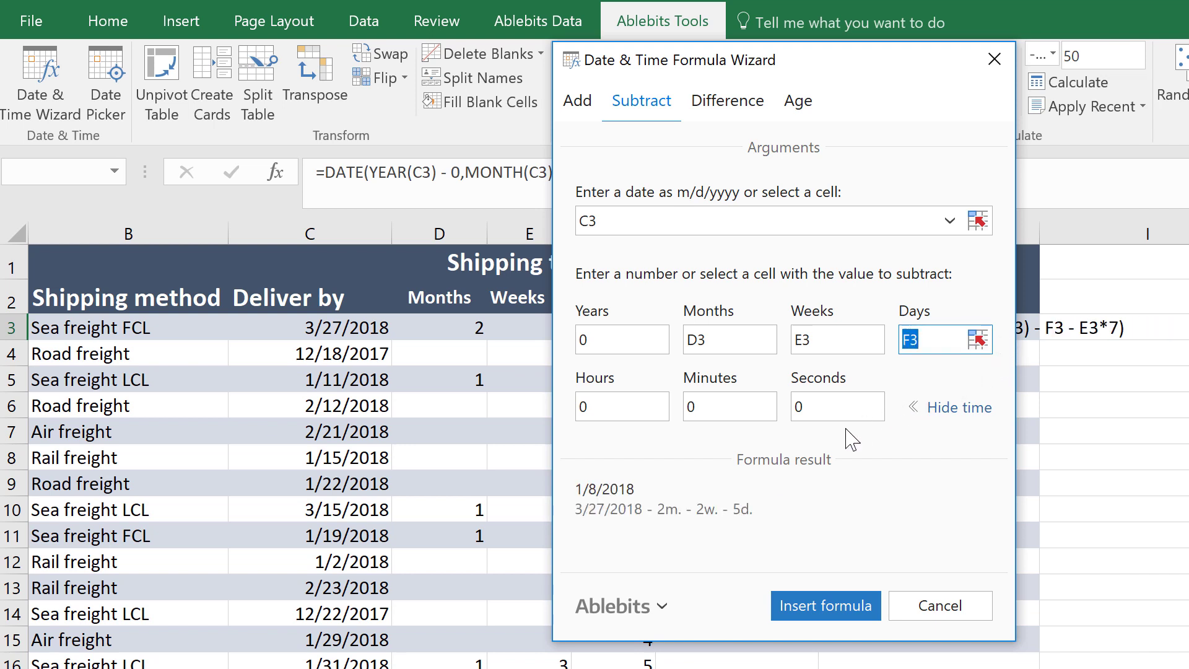
- Insert the DATE formula into G3 and fill it down the Shipping date column
left_click(814, 598)
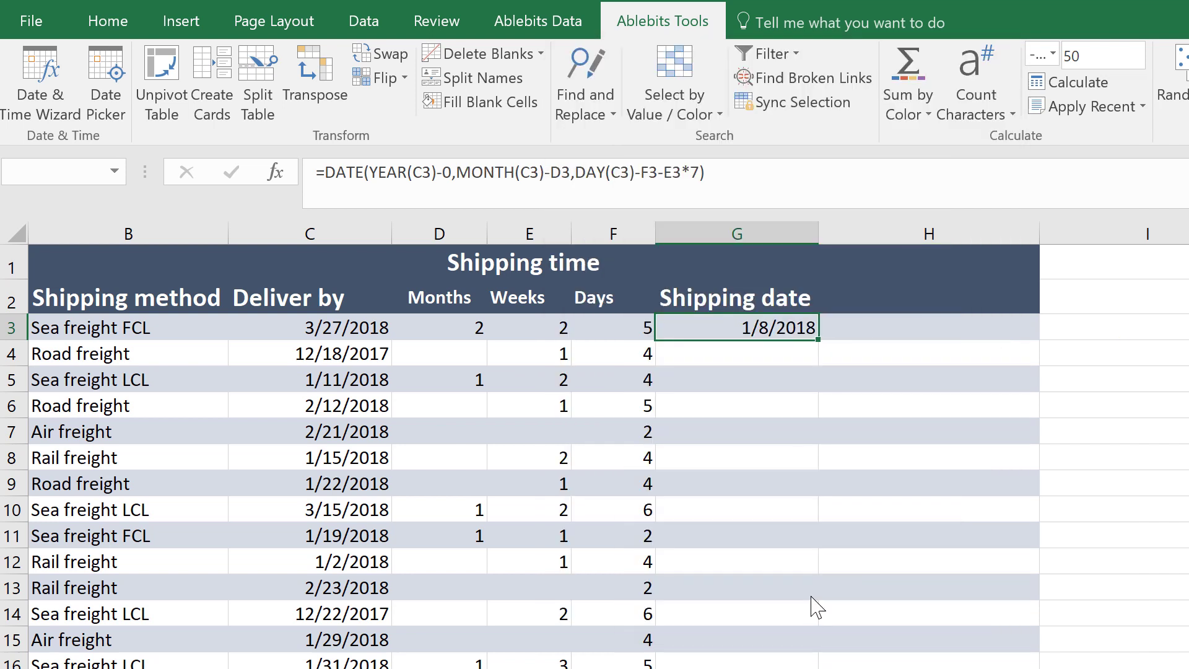
double_click(818, 339)
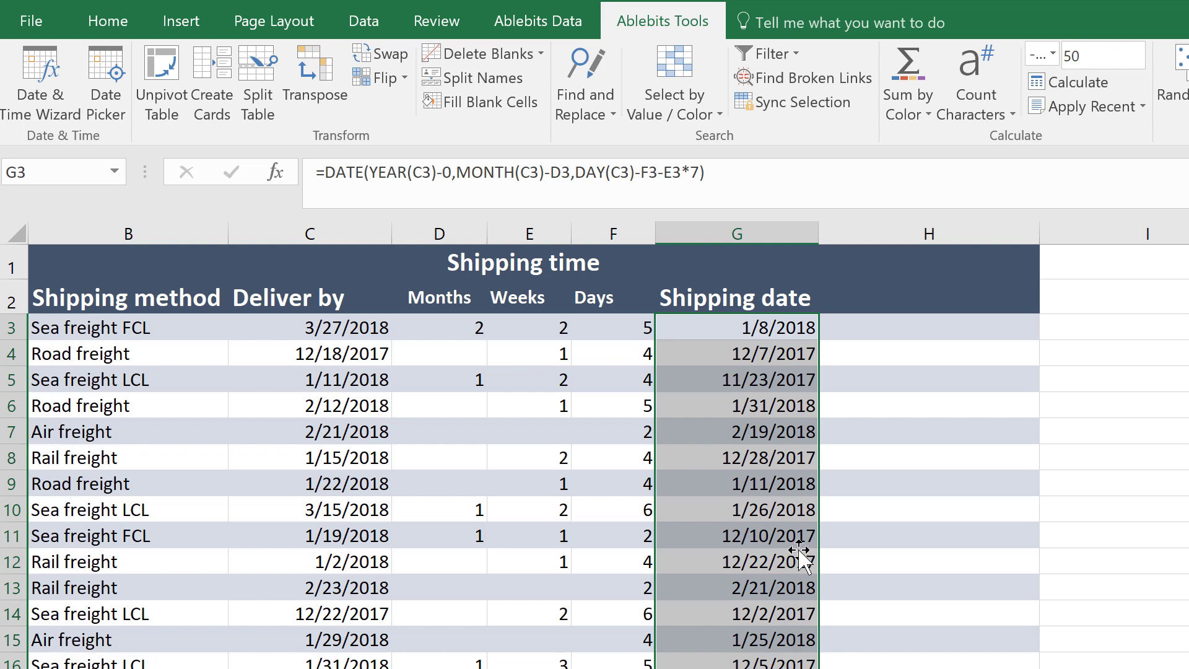
left_click(808, 335)
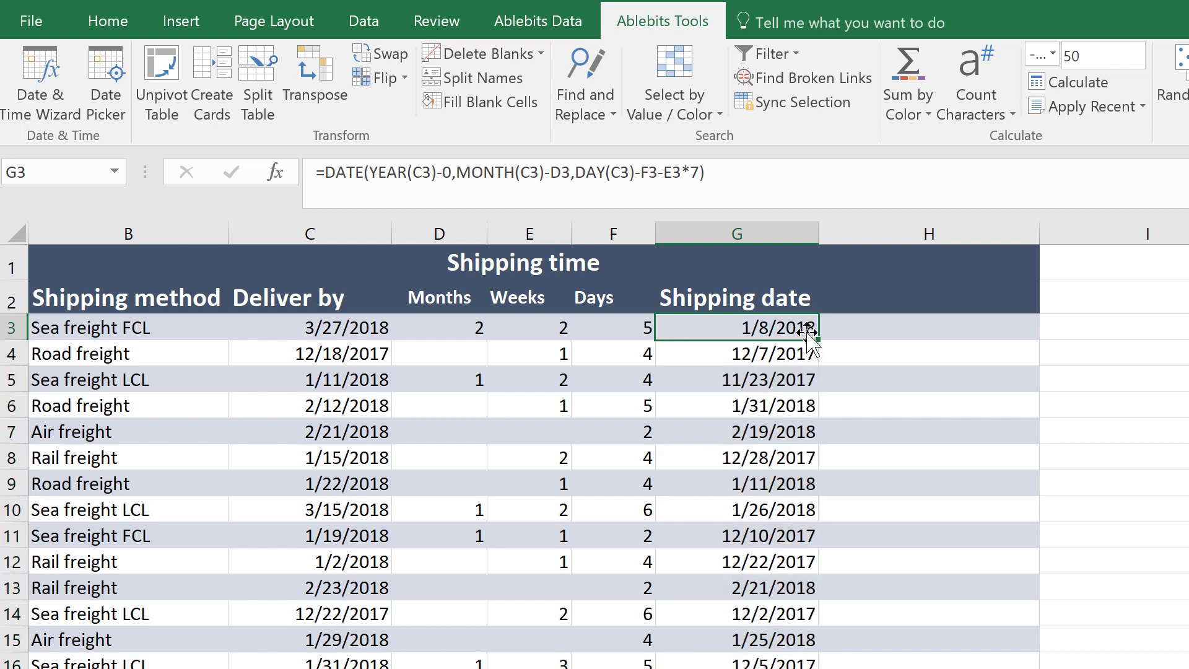
left_click(877, 335)
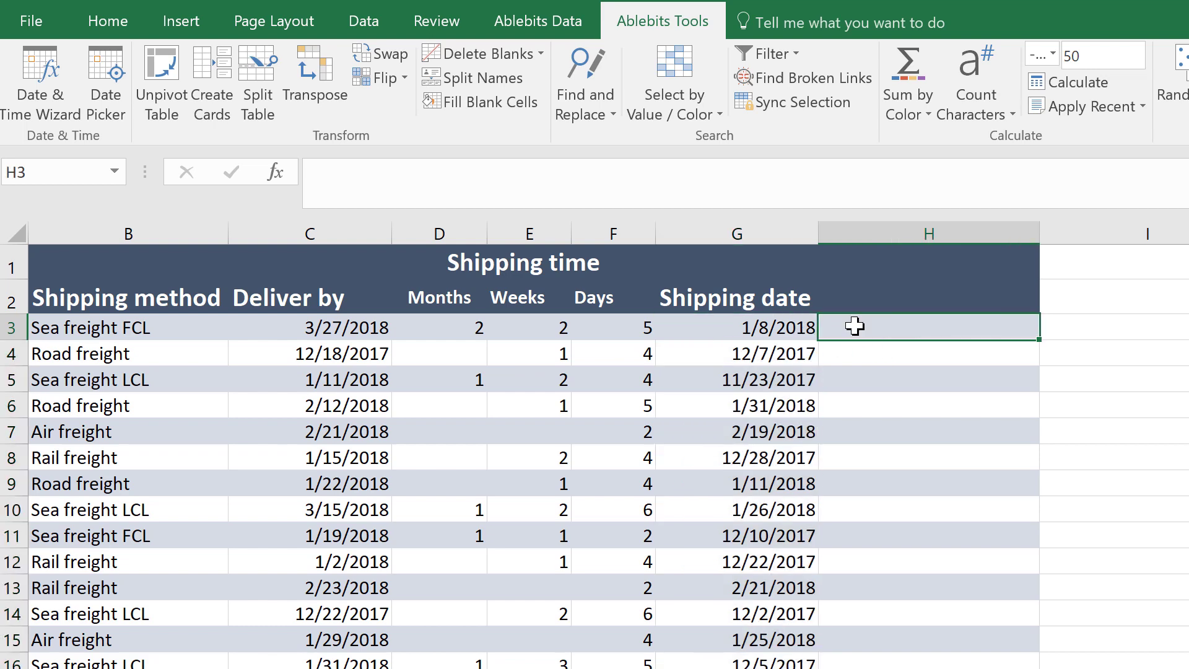
- Reopen the wizard to calculate the difference between =TODAY() and shipping date G3
left_click(58, 81)
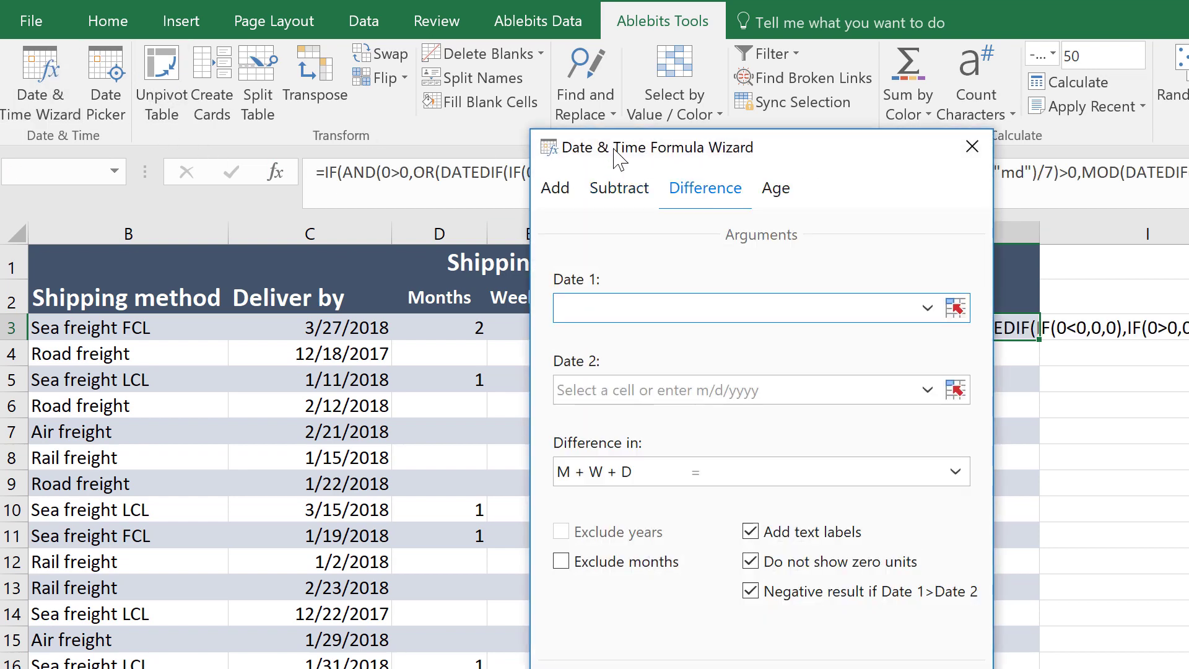
left_click_drag(616, 115, 612, 63)
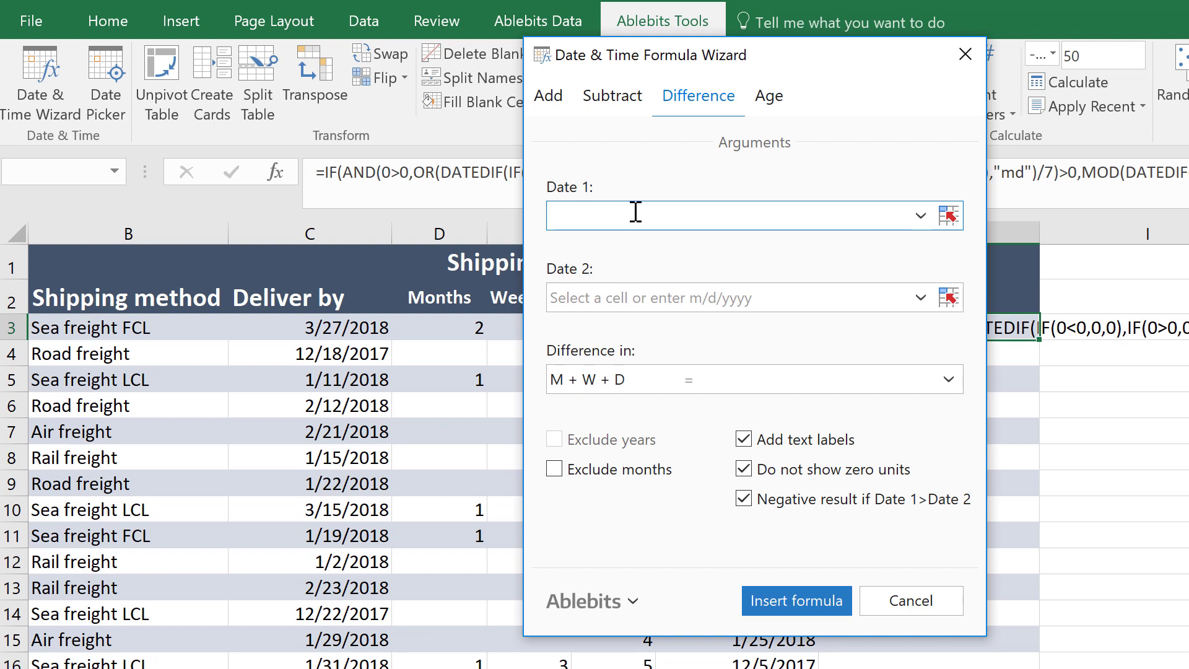
type("=TODAY()")
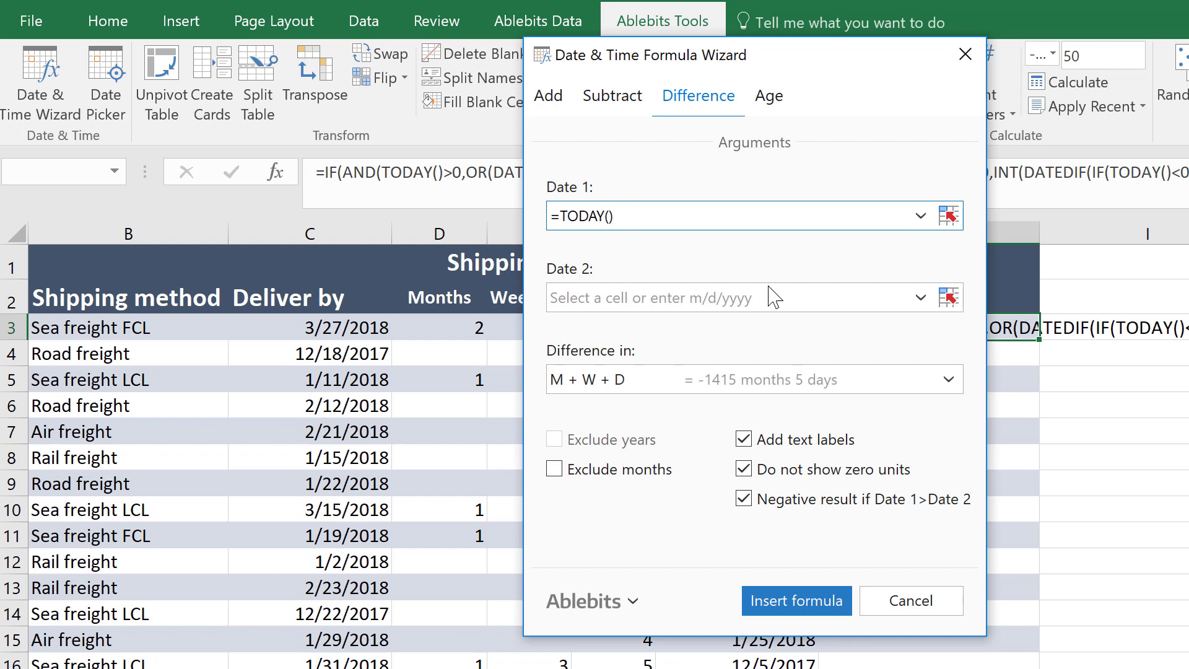
left_click(948, 298)
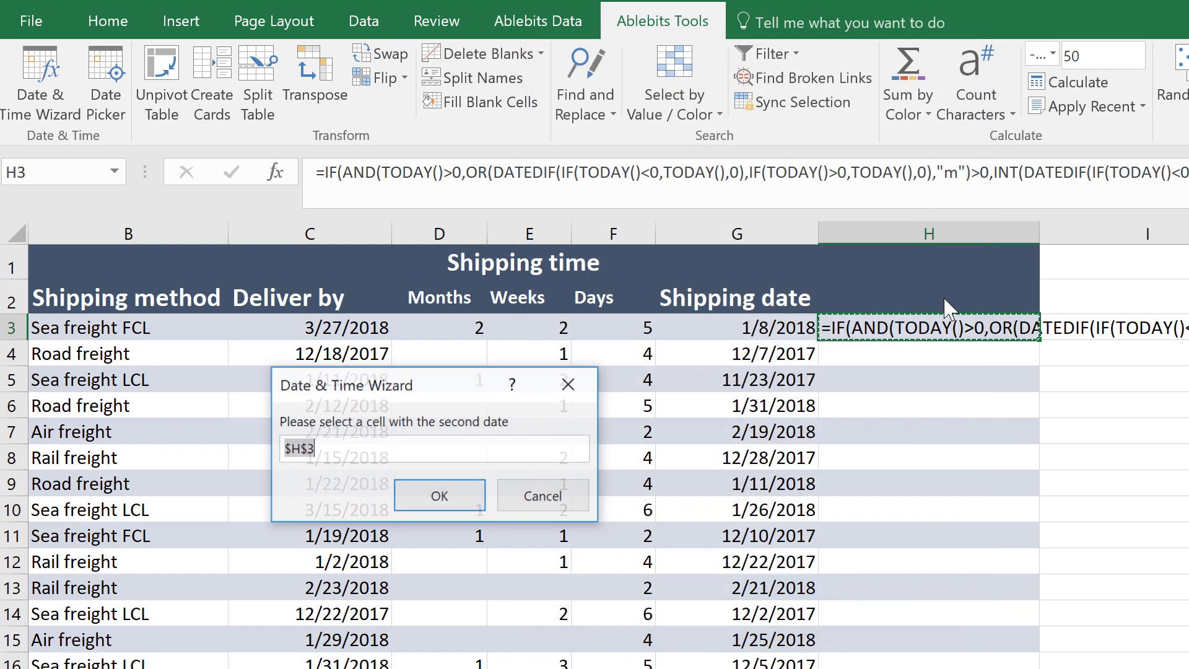
left_click(790, 322)
left_click(470, 496)
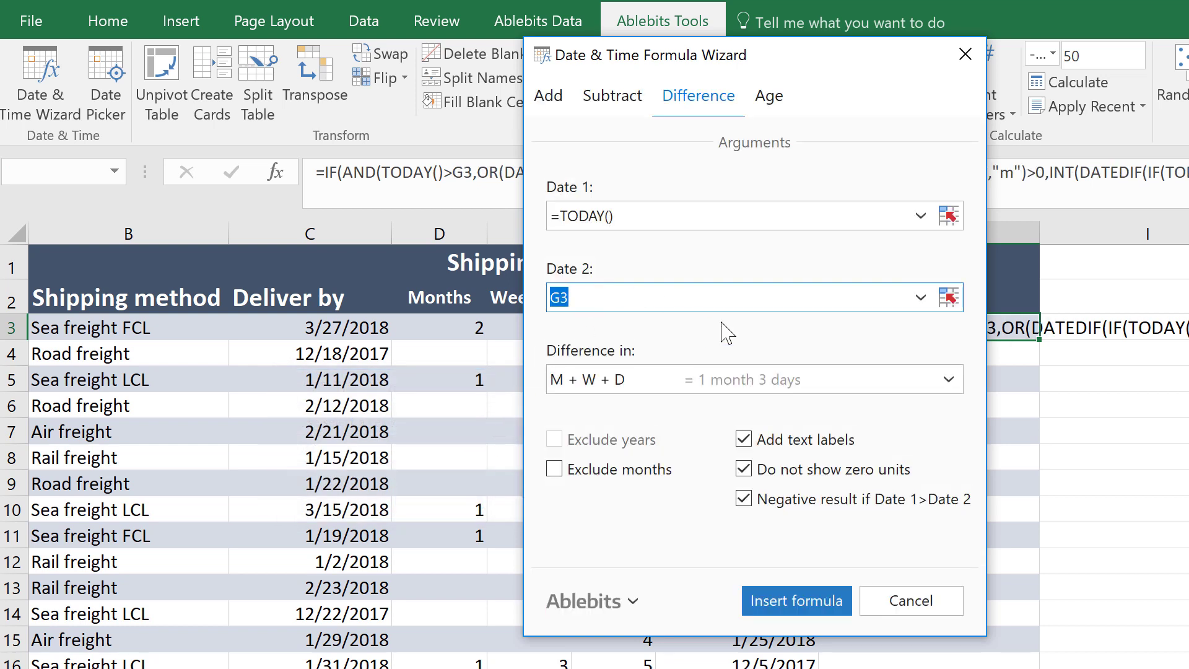
- Choose M + W + D as the unit for the difference
left_click(949, 380)
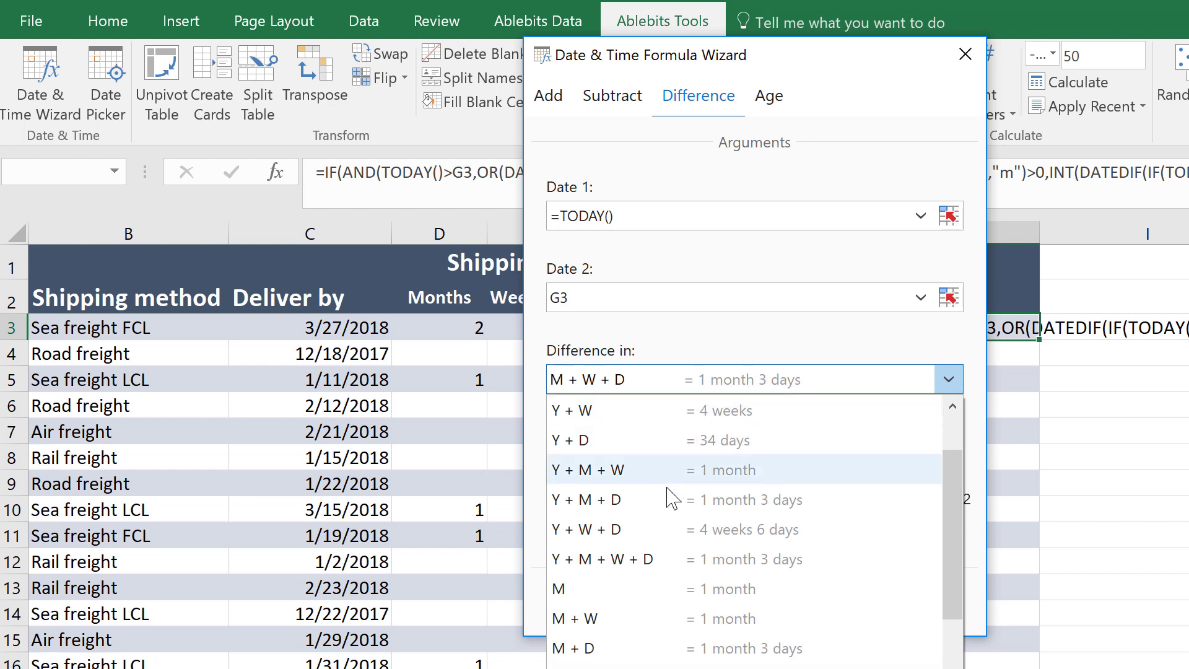
scroll(659, 589, "down", 1)
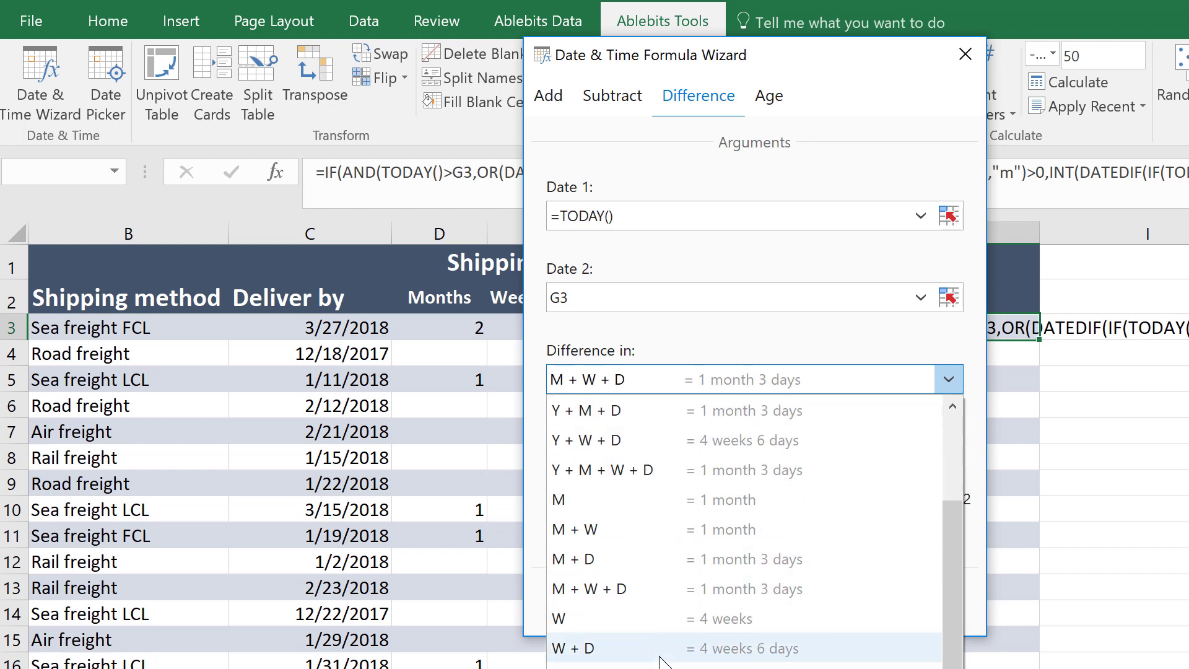
left_click(676, 596)
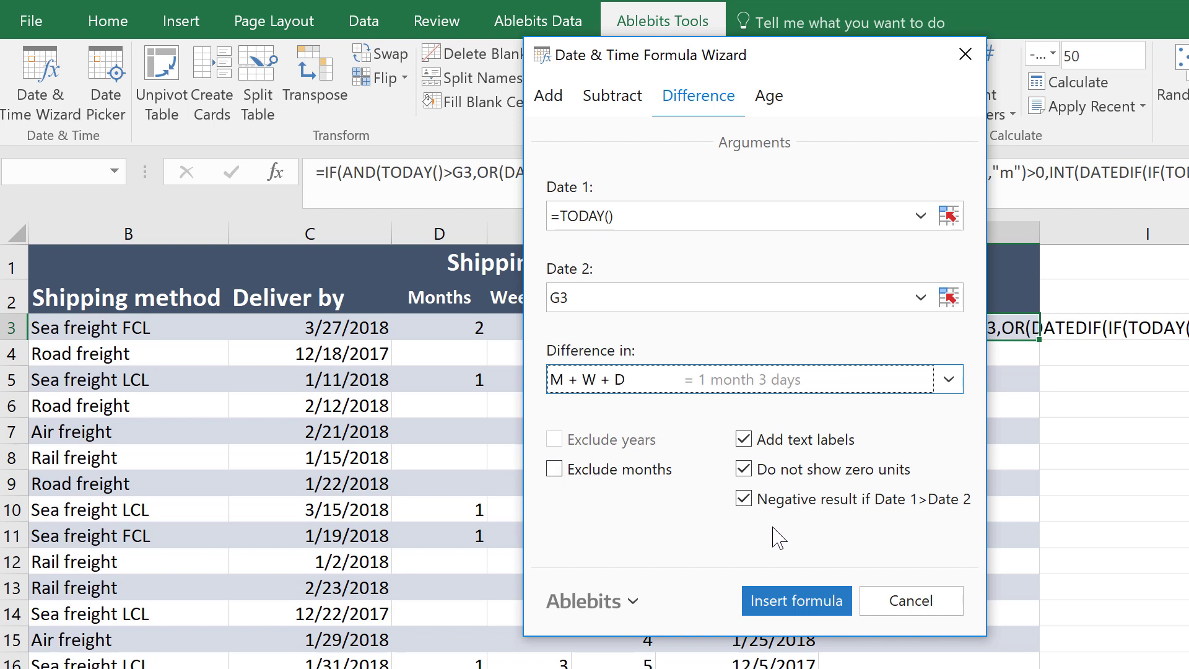
left_click(746, 441)
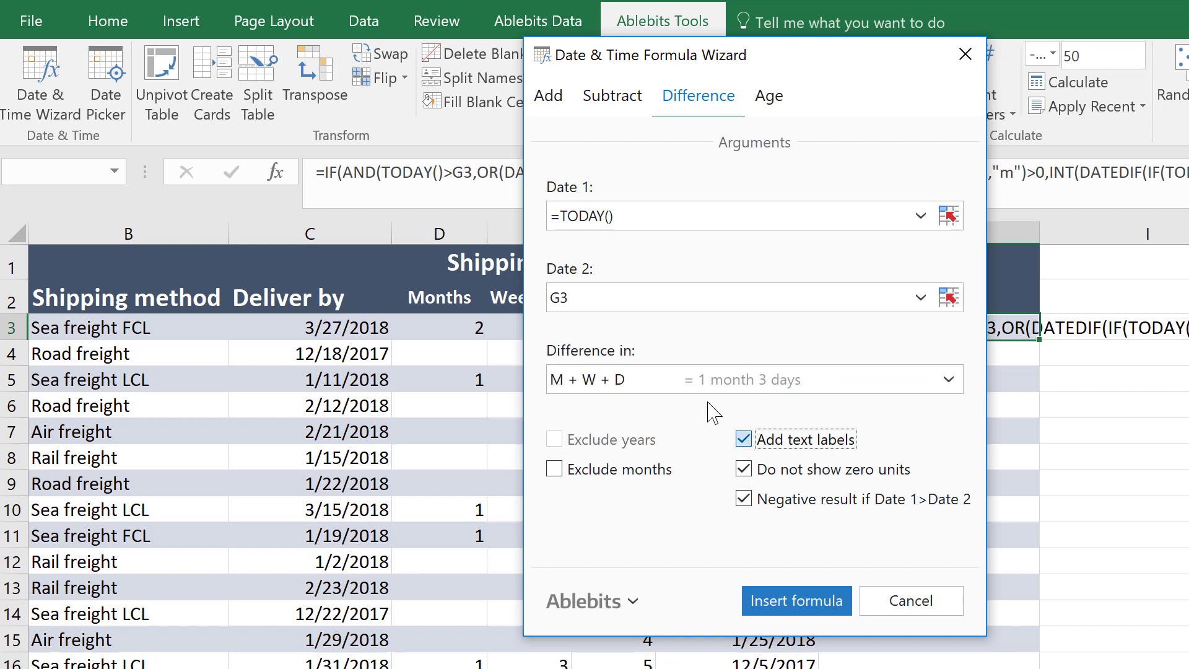
left_click(748, 442)
left_click(745, 469)
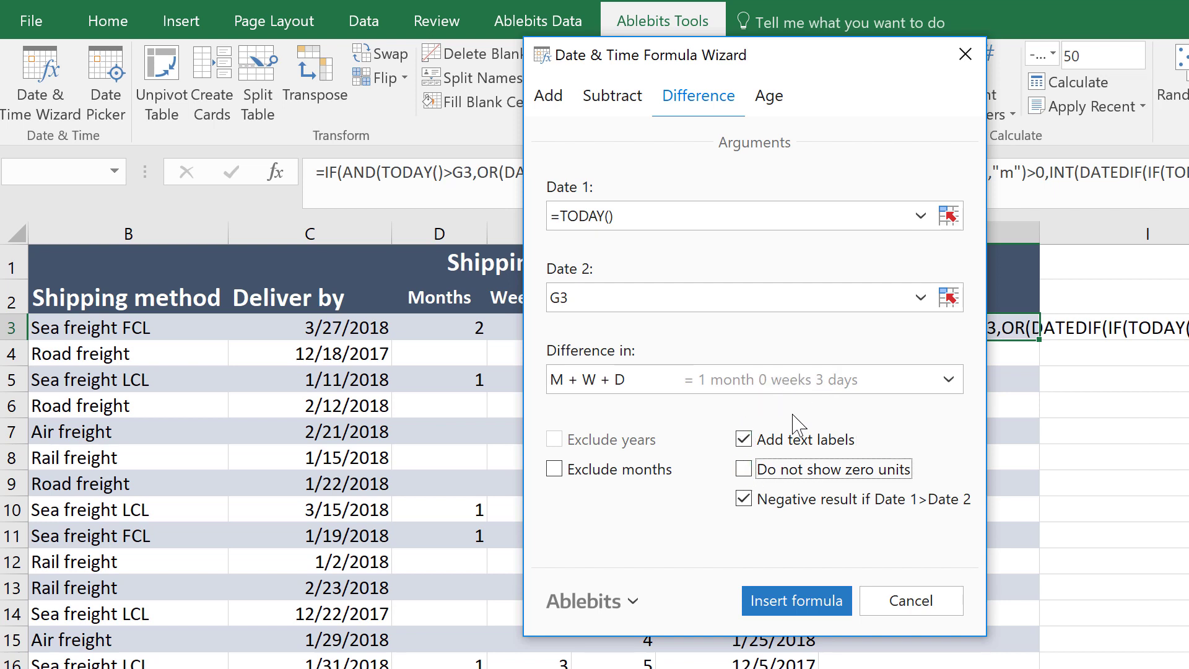
left_click(743, 469)
left_click(744, 499)
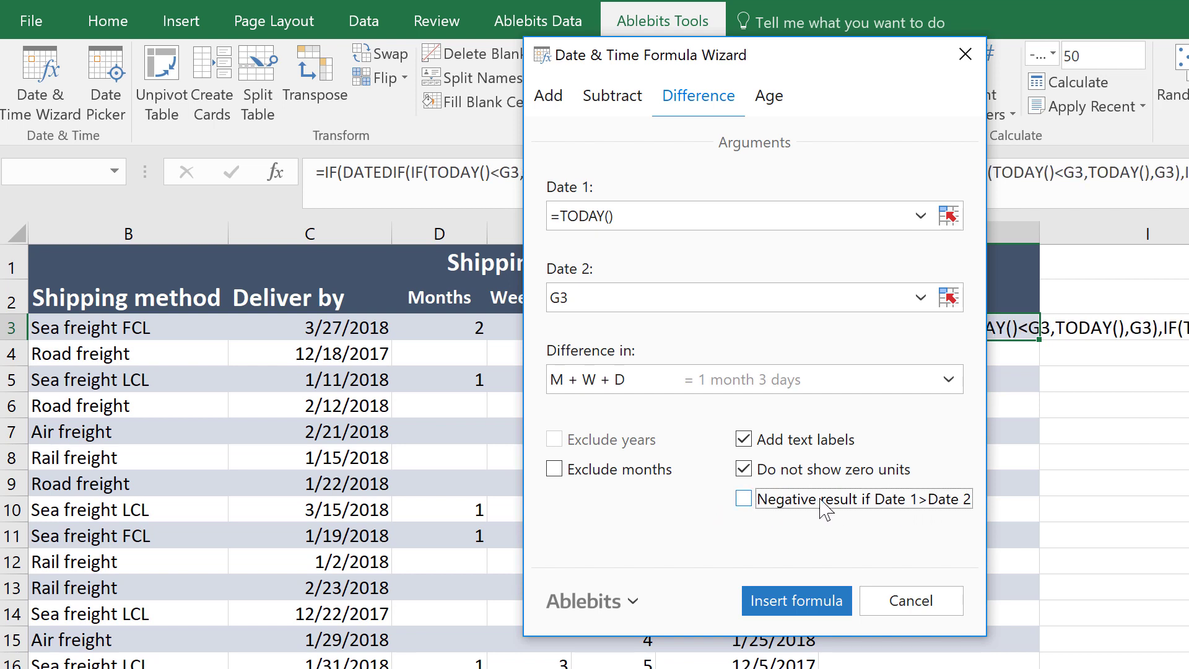
left_click(745, 500)
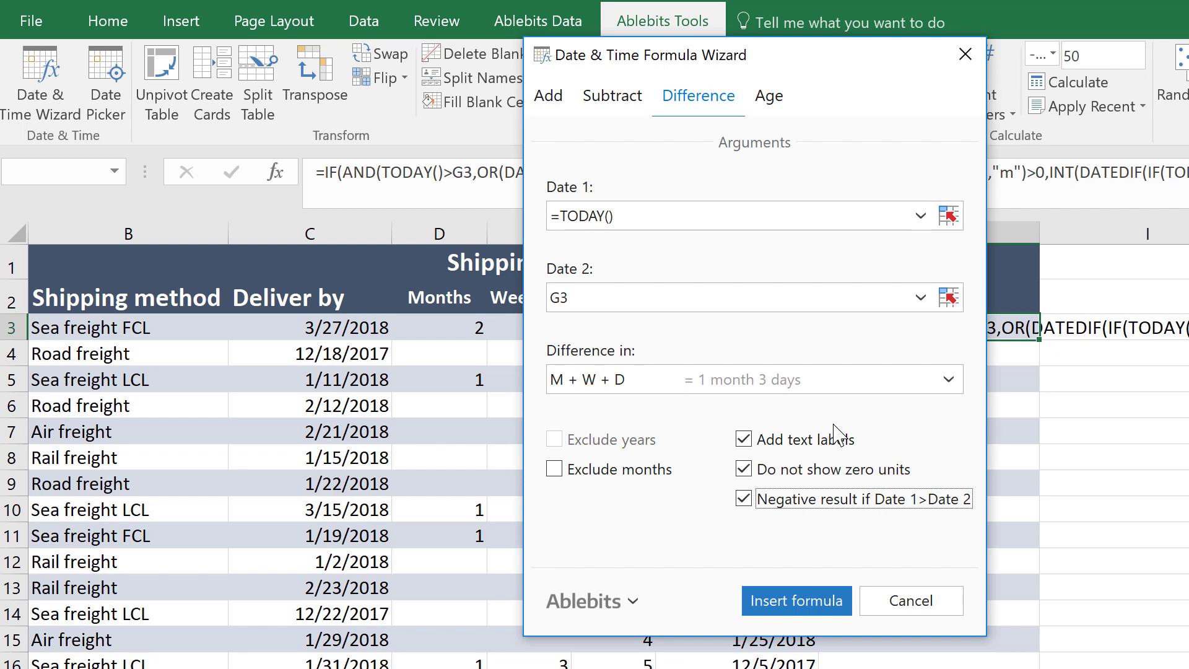
- Insert the difference formula in H3, fill it down column H, then switch to the Employee sheet
left_click(832, 604)
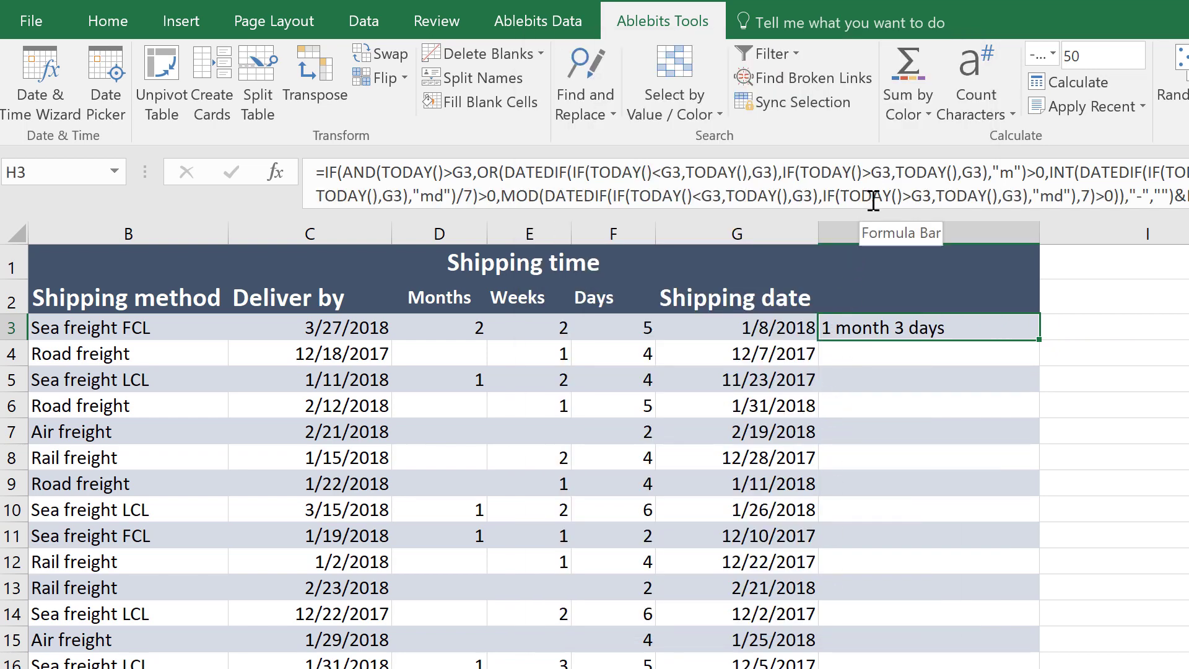
mouse_move(873, 209)
left_mouse_down()
mouse_move(880, 263)
mouse_move(880, 214)
left_mouse_up()
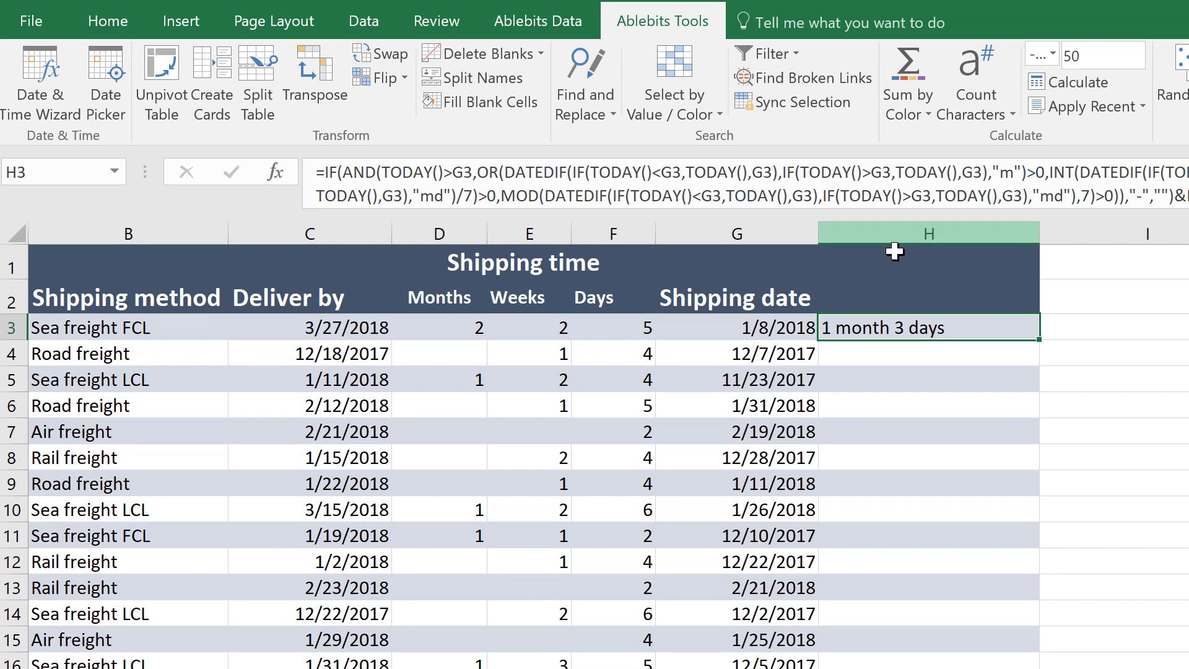
double_click(1039, 340)
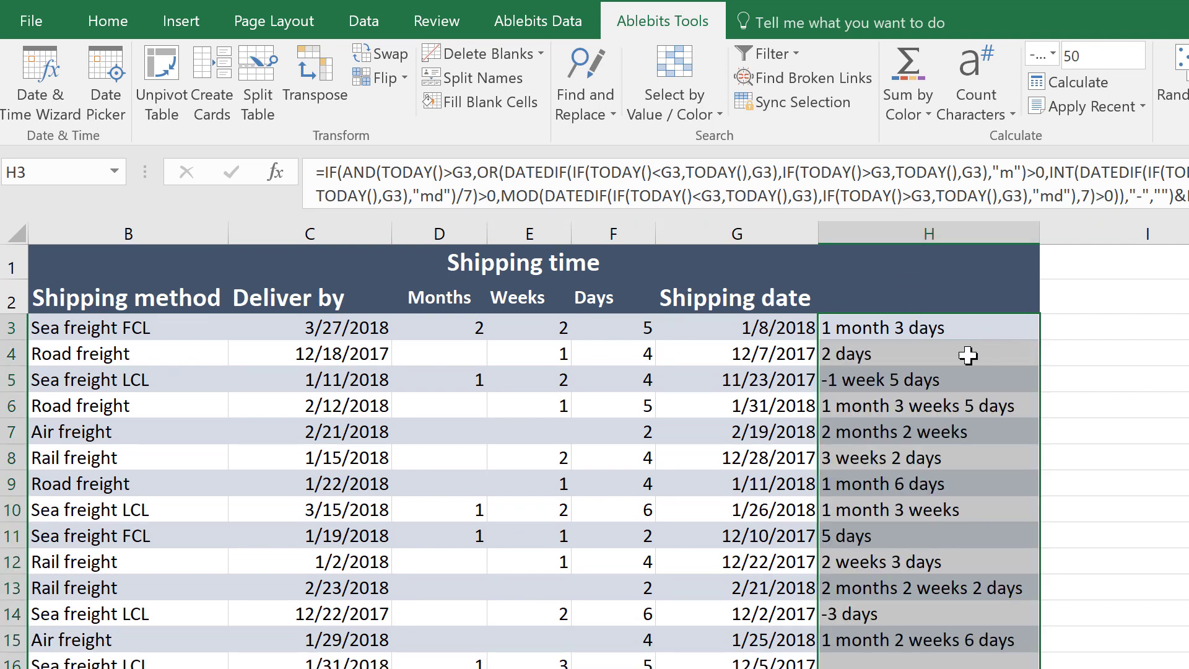
left_click(961, 355)
left_click(954, 382)
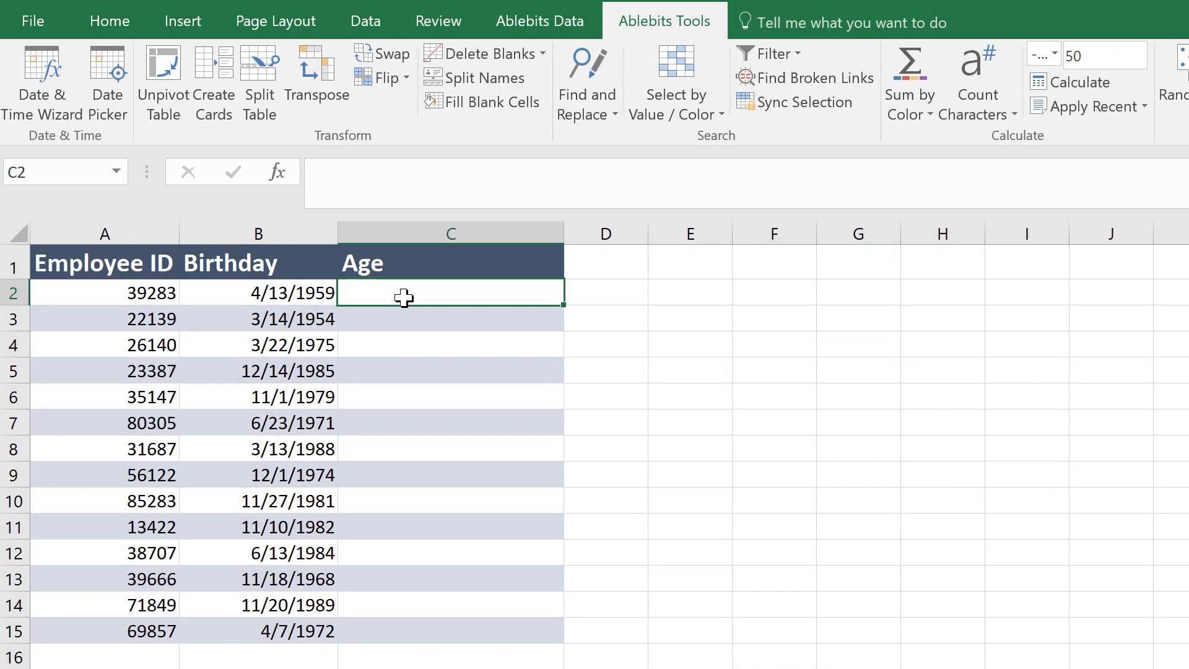
- In the wizard's Age tab, use B2 as the date of birth and choose Specific date
left_click(69, 96)
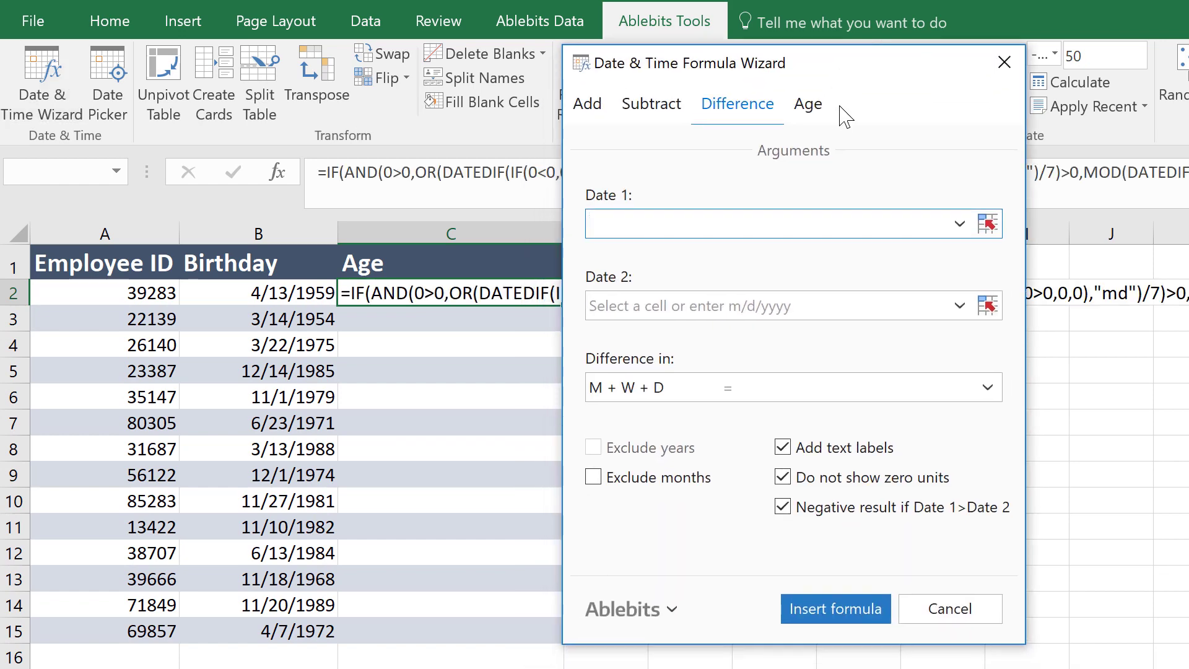
left_click(809, 104)
left_click(989, 224)
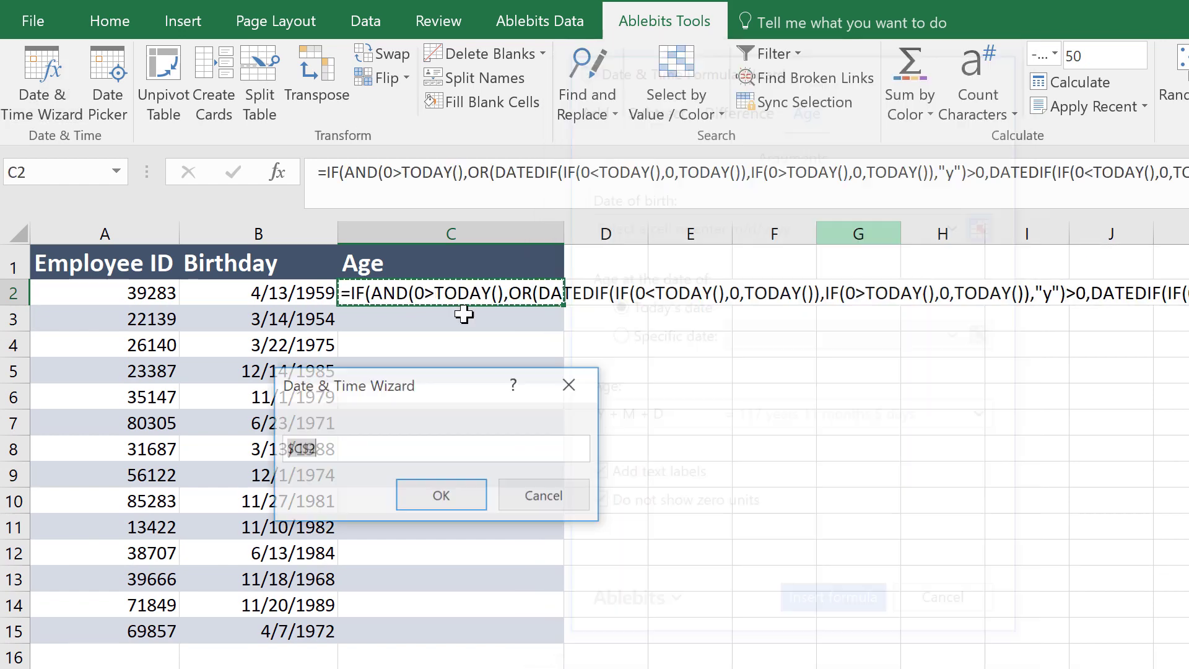
left_click(242, 293)
left_click(434, 496)
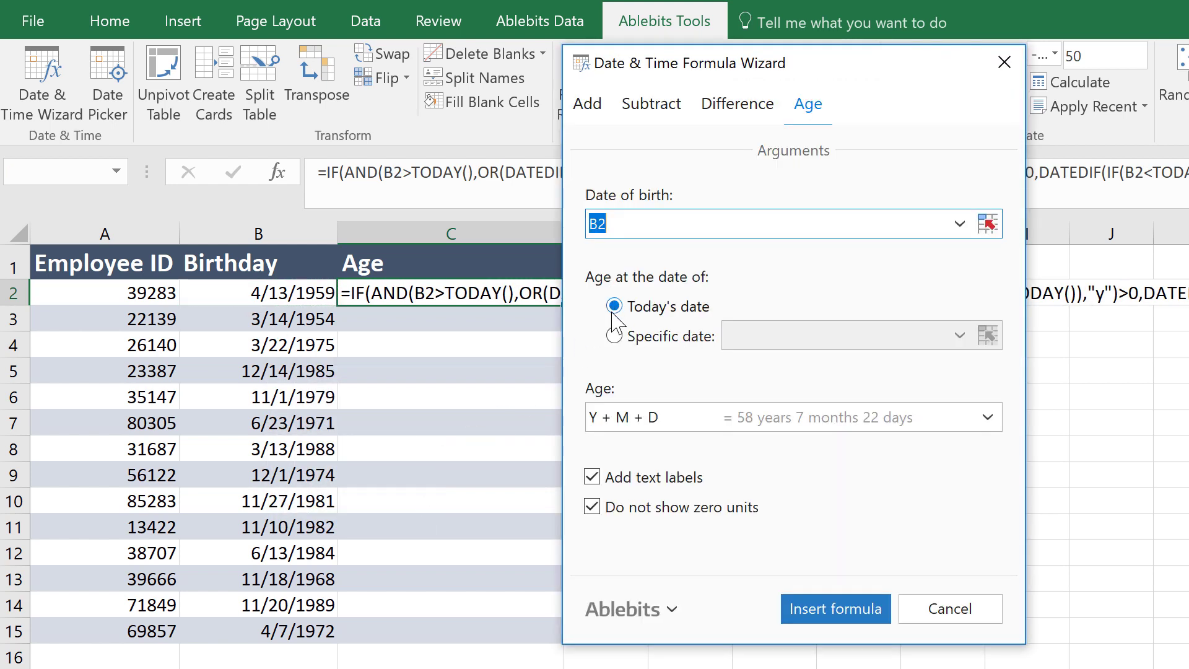
left_click(647, 337)
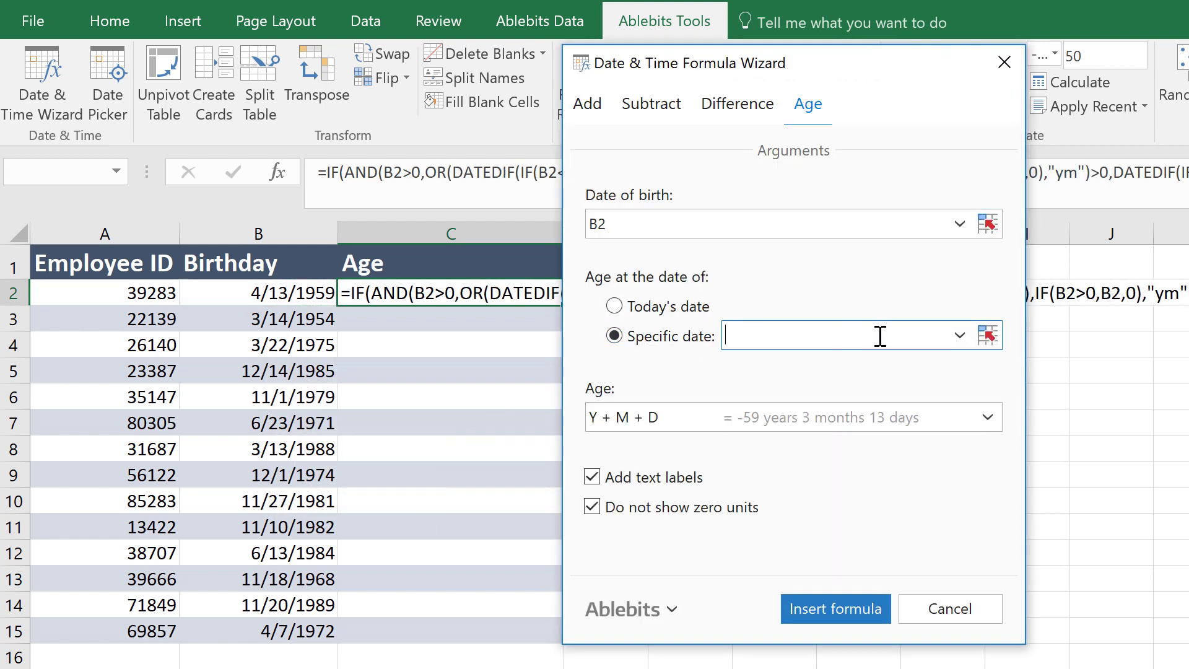
- Calculate age at 12/31/2017 in Y + M + D with text labels and insert it into C2
left_click(960, 336)
left_click(774, 514)
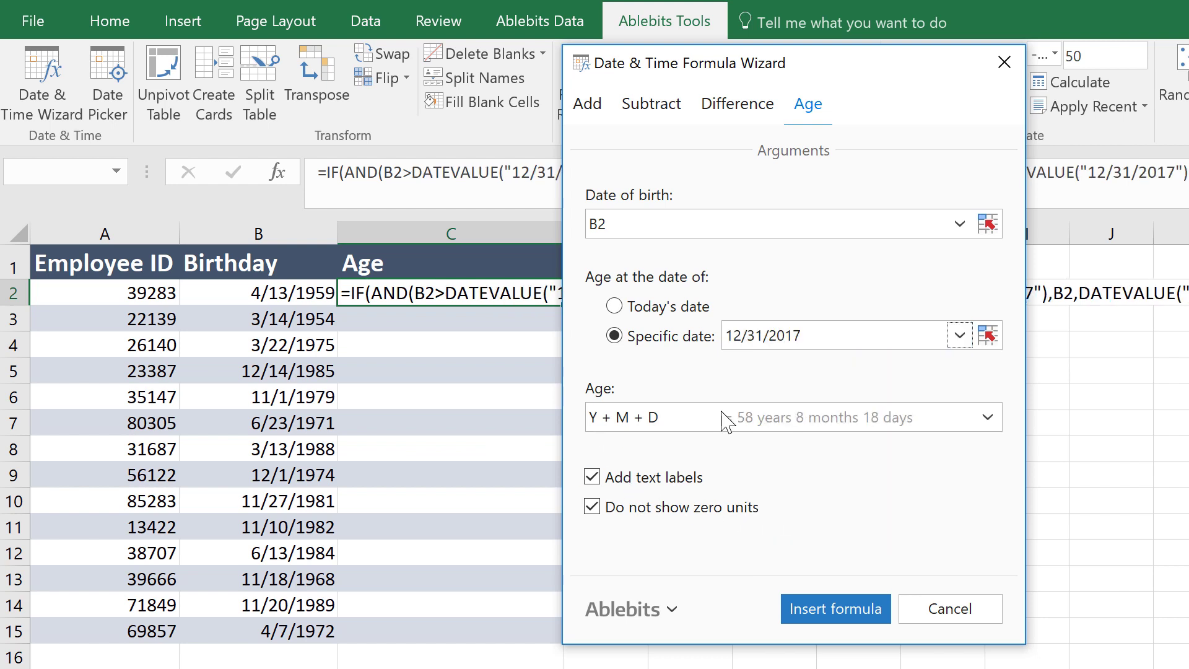
left_click(987, 417)
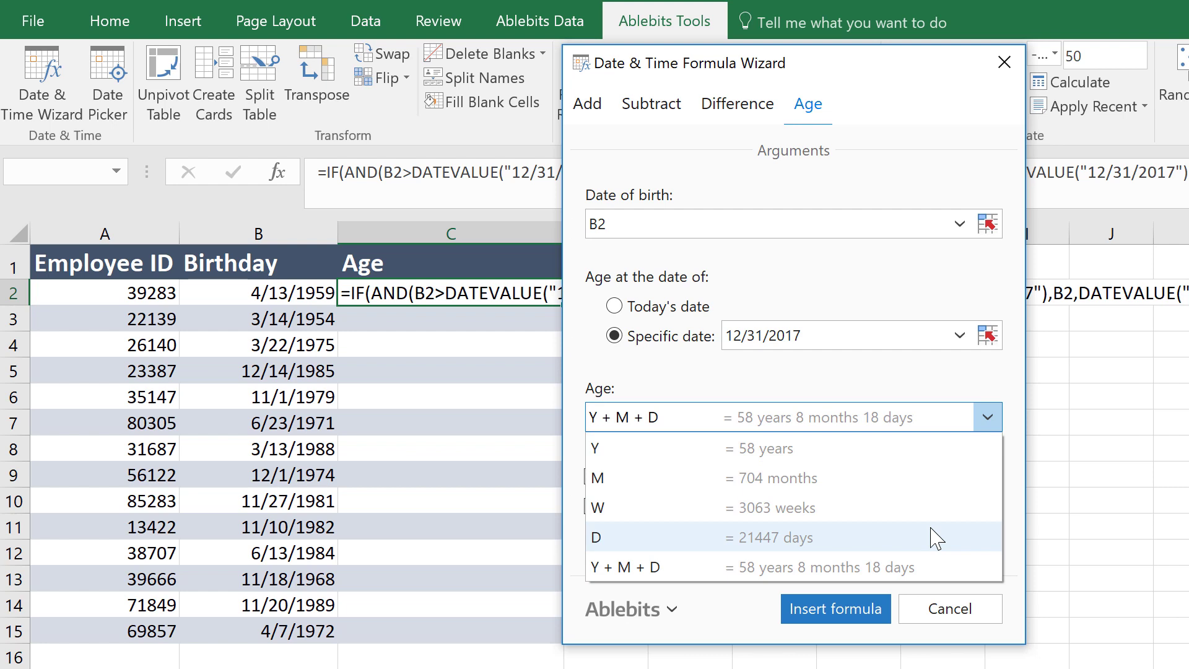
left_click(933, 568)
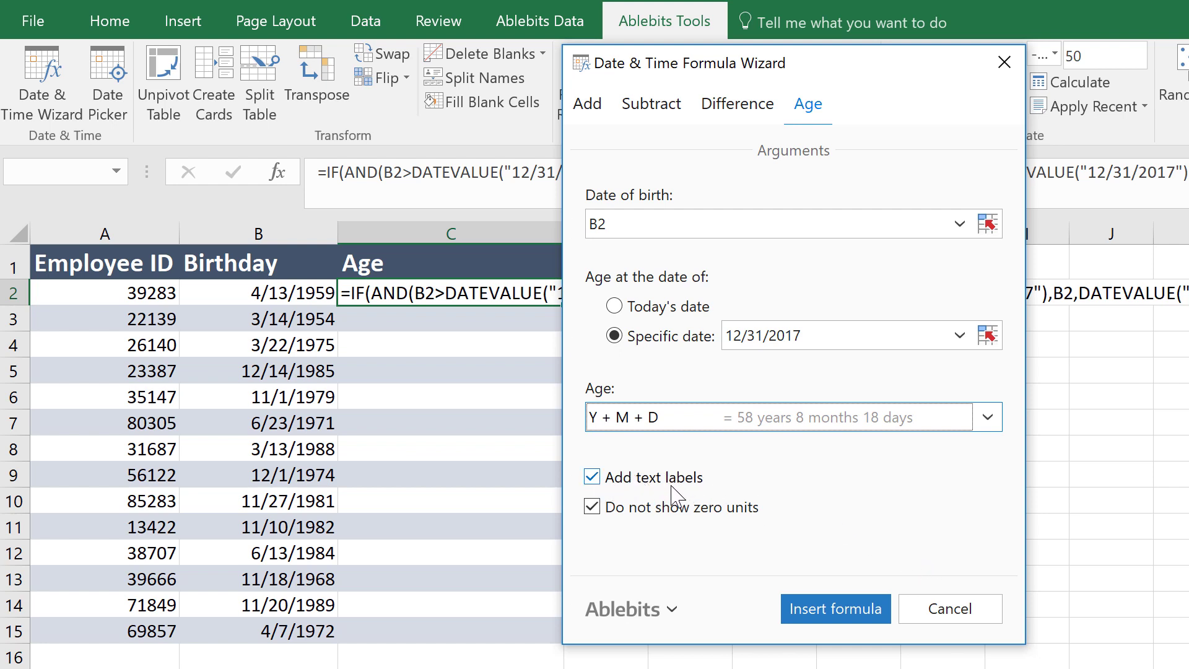
left_click(596, 477)
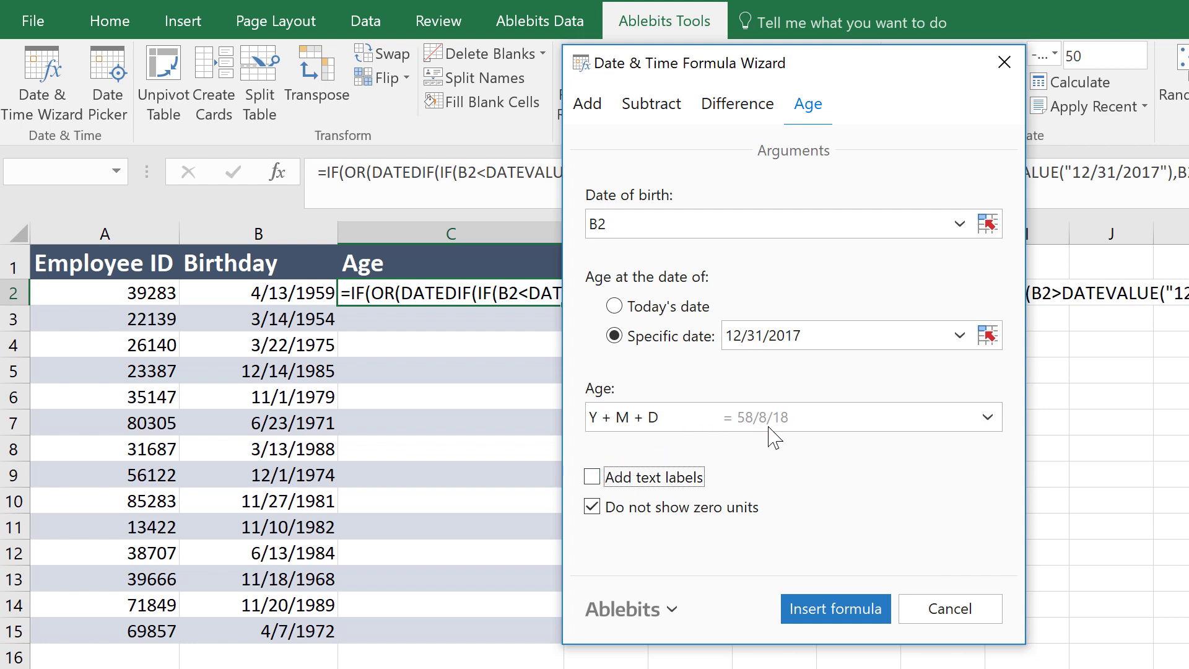
left_click(592, 478)
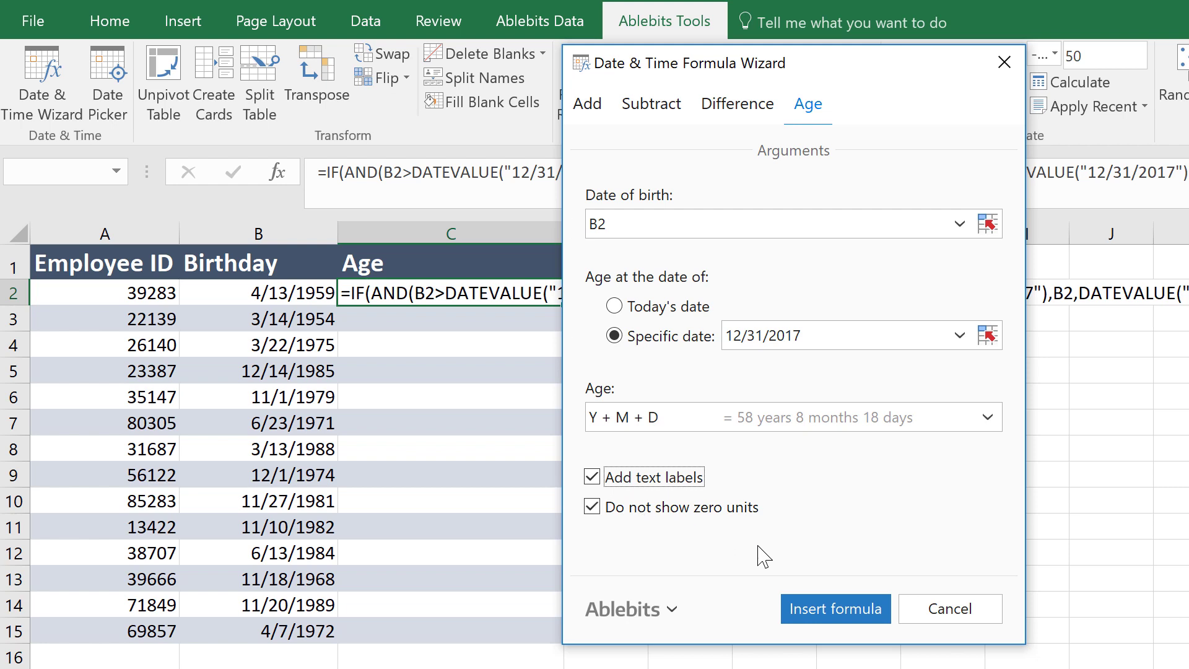
left_click(816, 616)
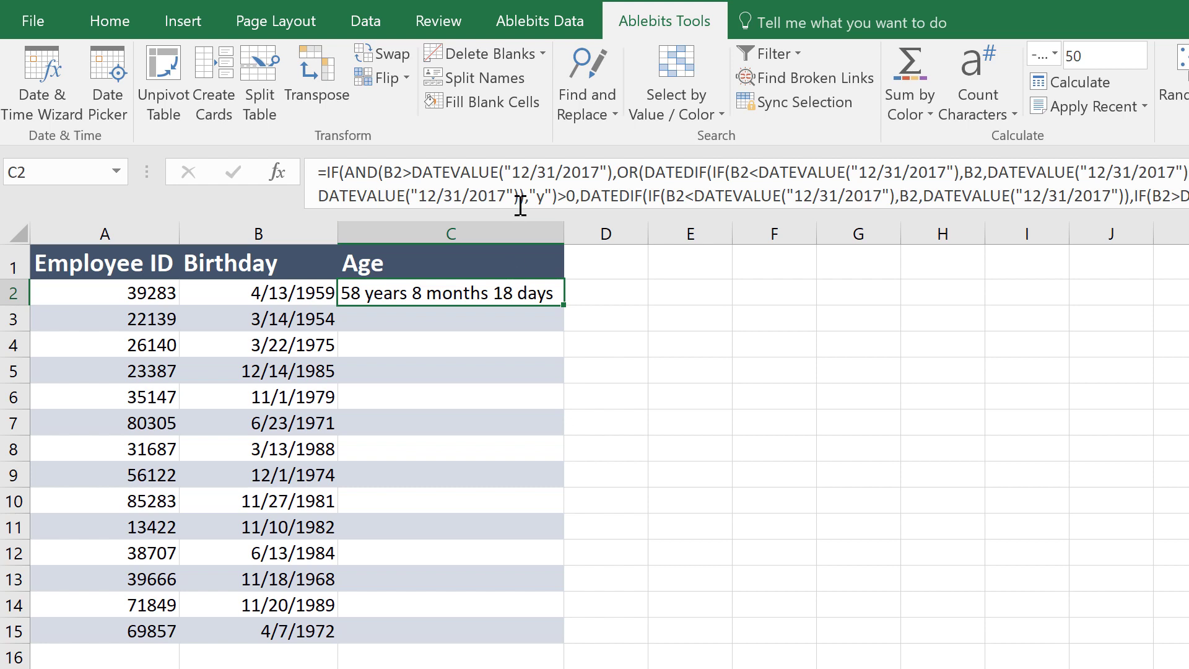
- Copy the age formula from C2 down to C15, then reselect C2
double_click(559, 306)
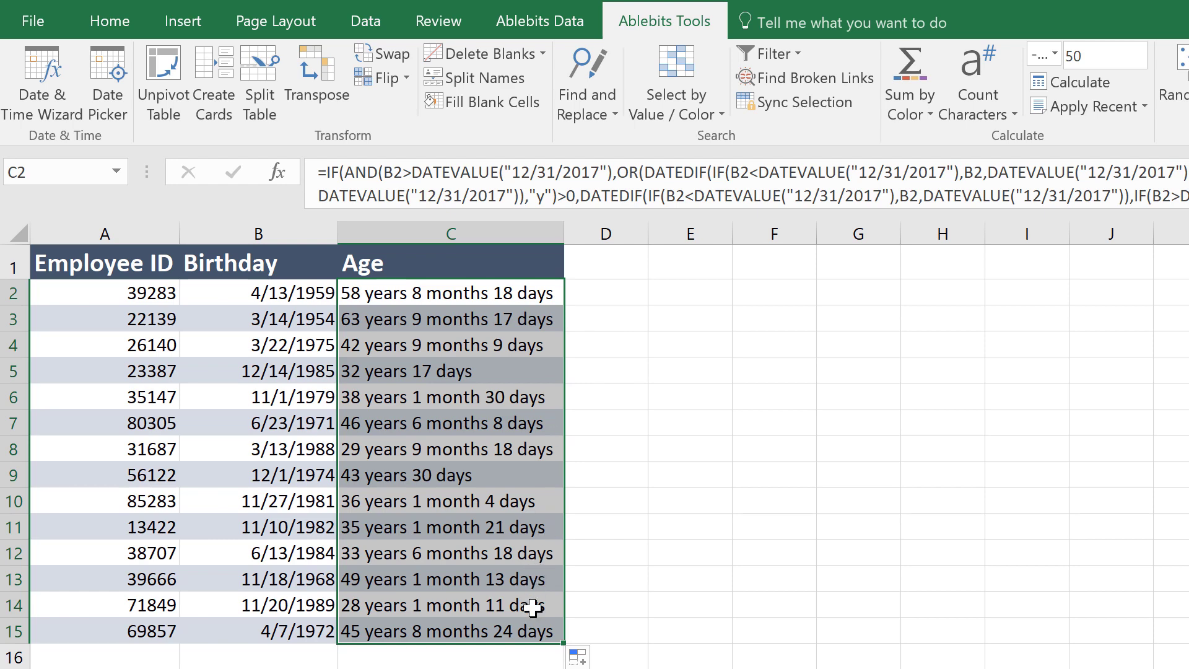
left_click(543, 302)
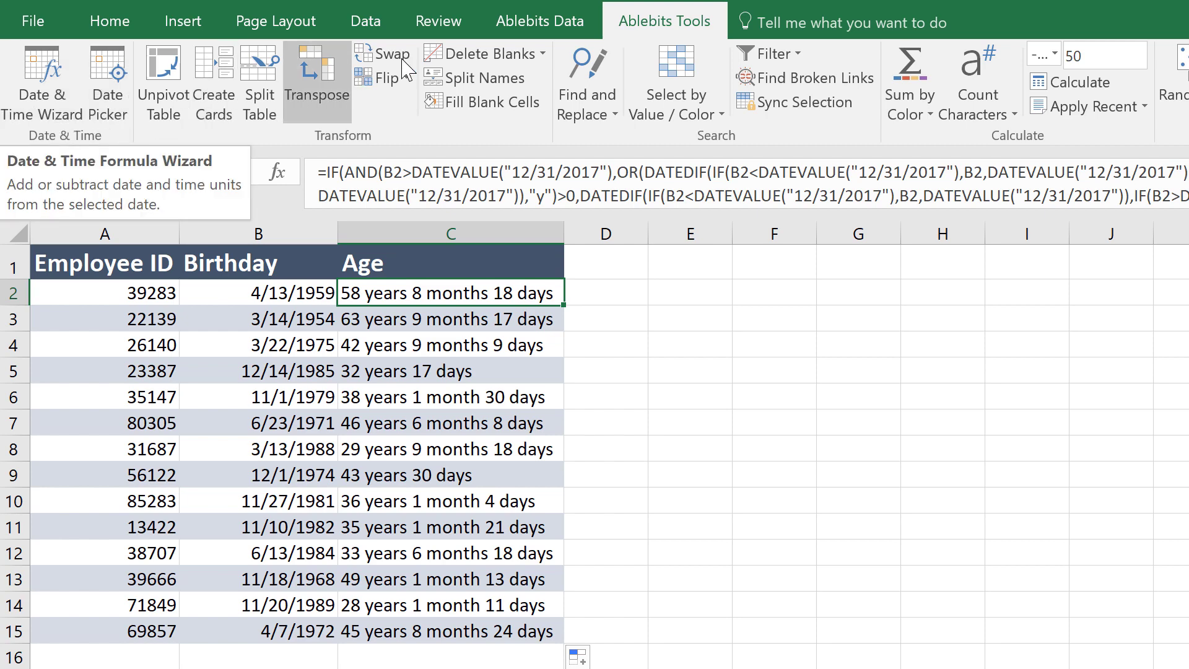
left_click(543, 28)
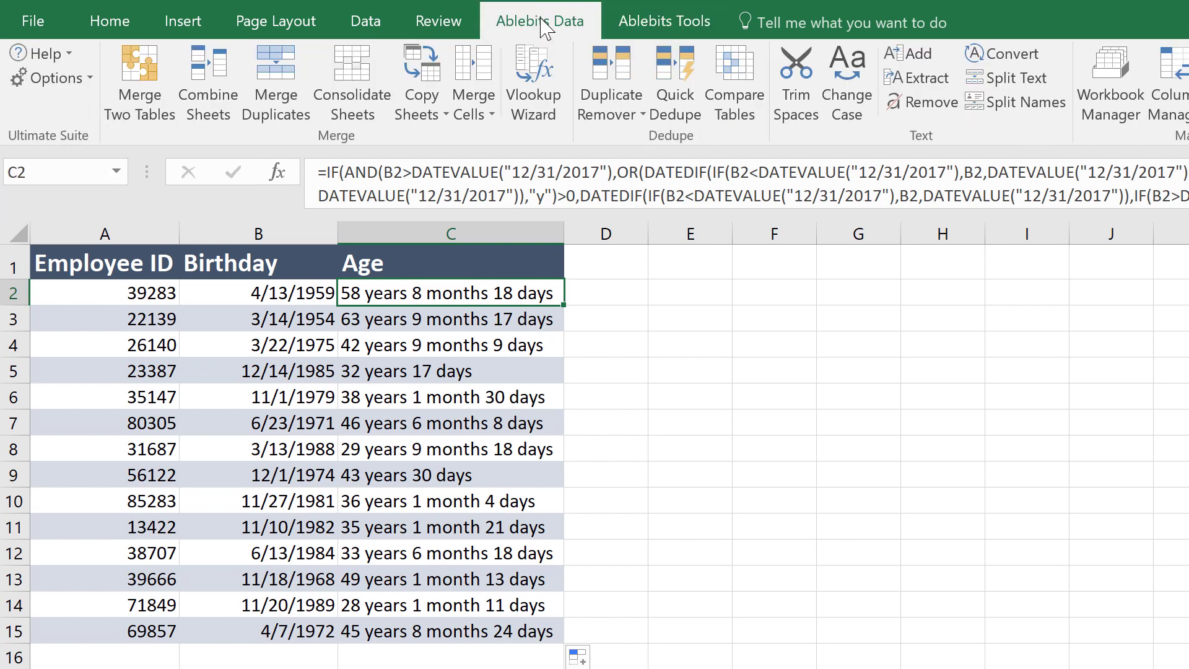